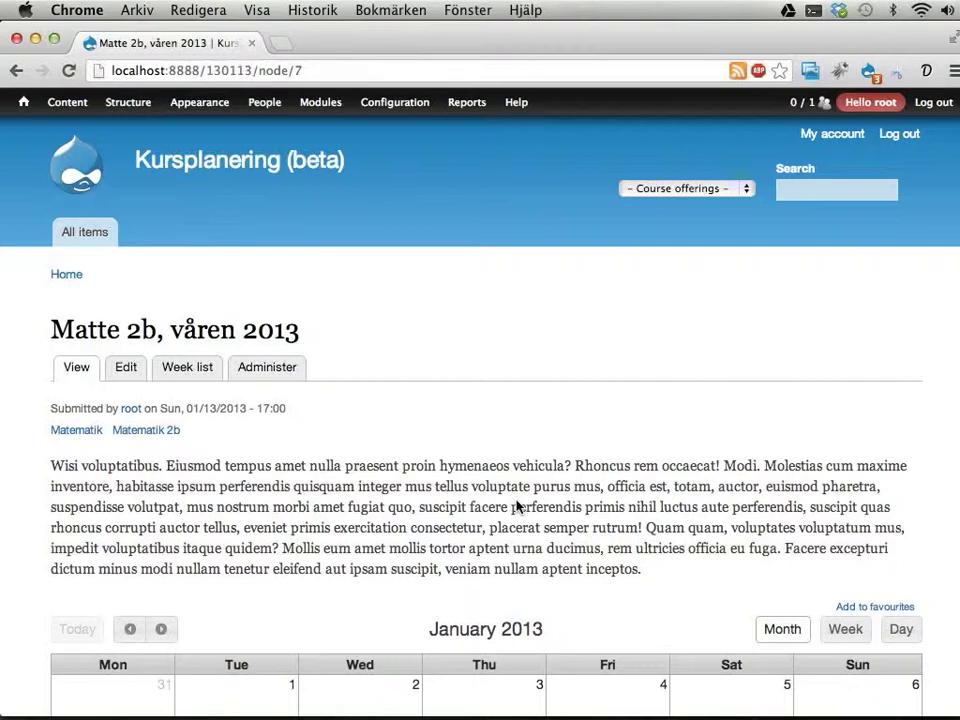
# Look over the Matte 2b, våren 2013 course page and its January 2013 lesson calendar
pyautogui.moveTo(53, 329); pyautogui.dragTo(313, 332)
pyautogui.scroll(-5, 446, 441)
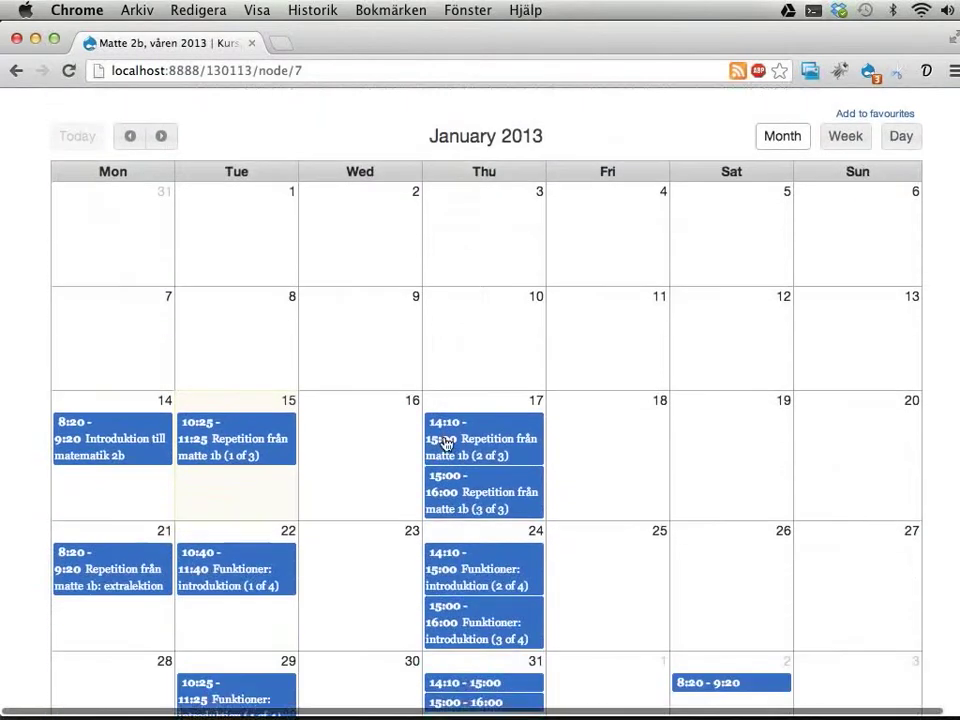
pyautogui.scroll(-3, 517, 640)
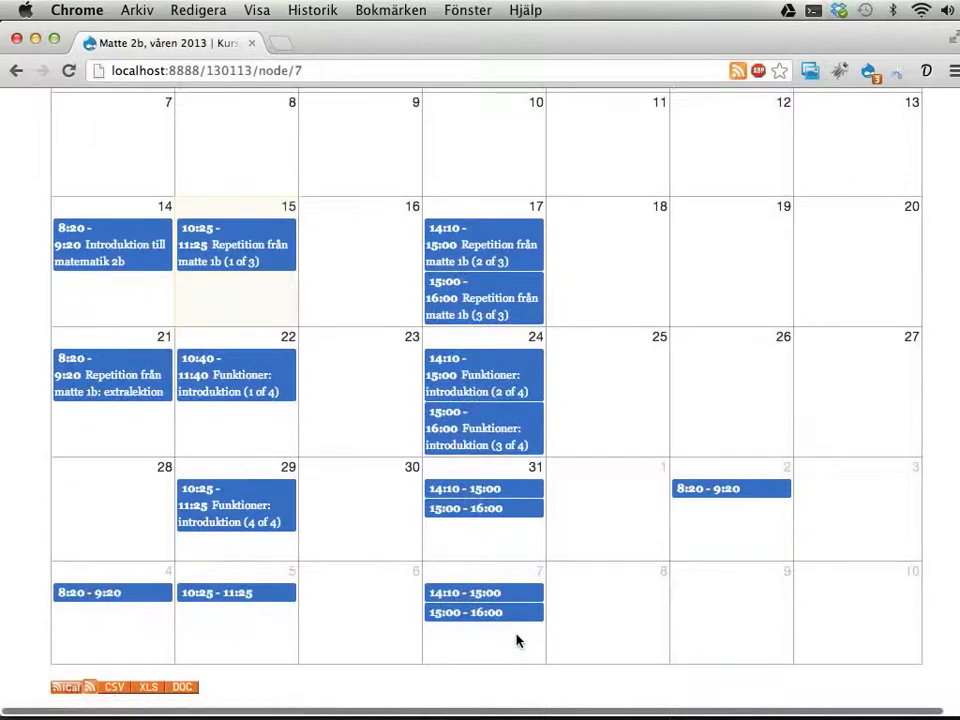
pyautogui.scroll(8, 517, 640)
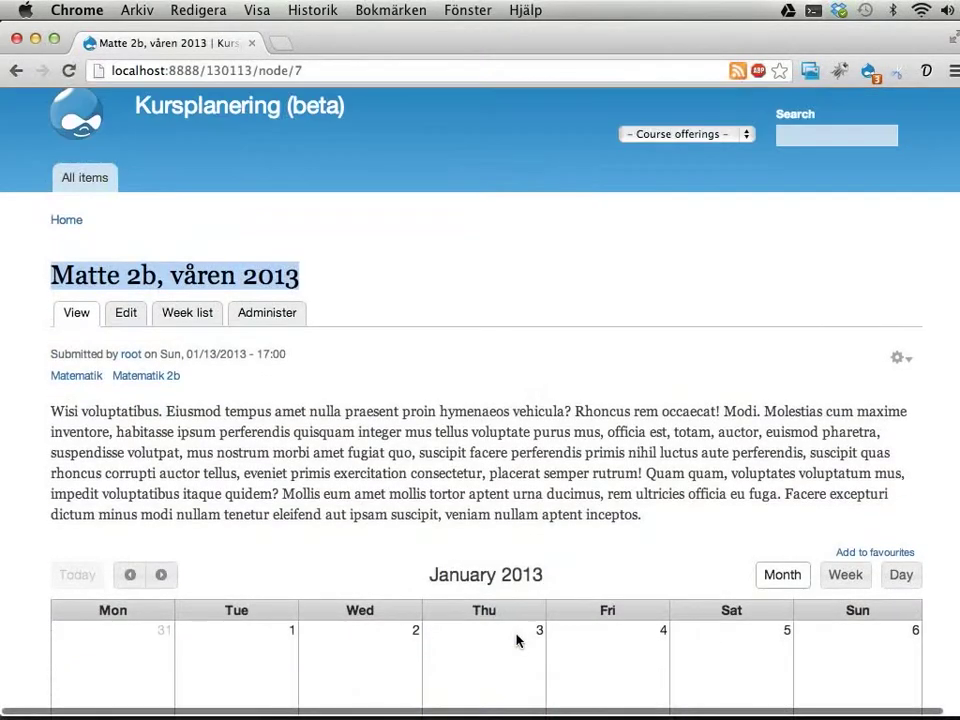
pyautogui.click(534, 503)
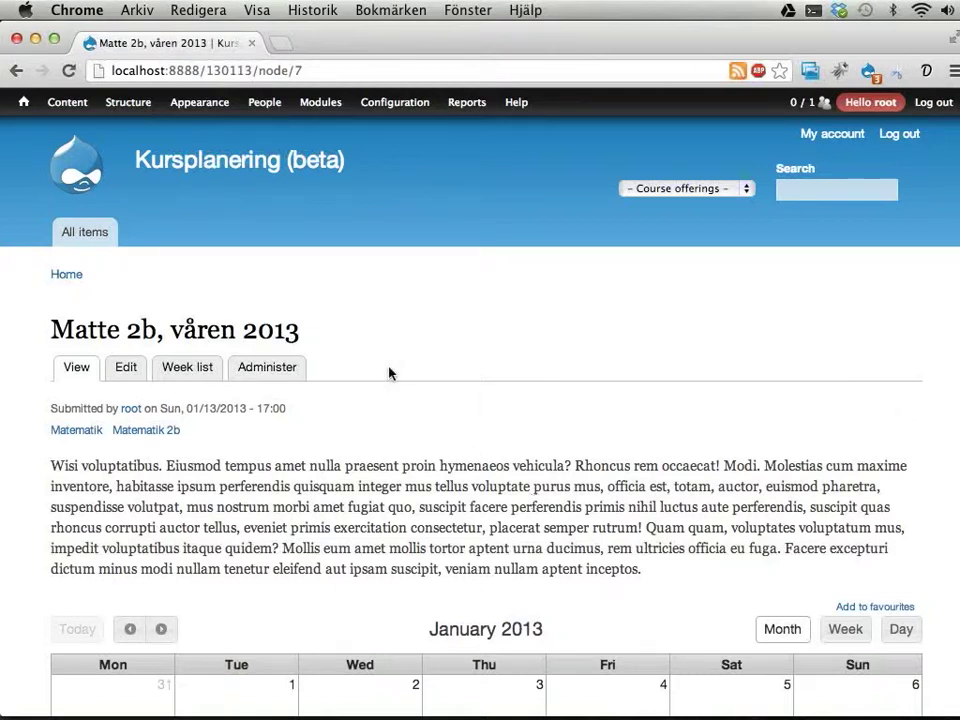
# Start a new Course outline and title it with the teacher's first name in possessive form followed by "upplägg för matte 2b"
pyautogui.moveTo(71, 110)
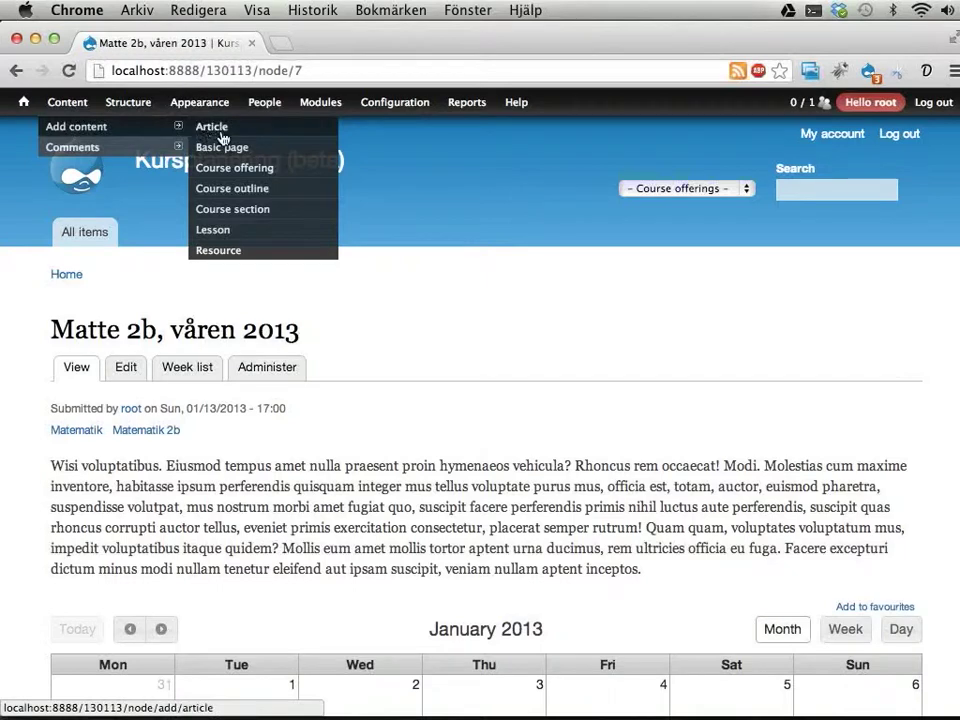
pyautogui.click(235, 190)
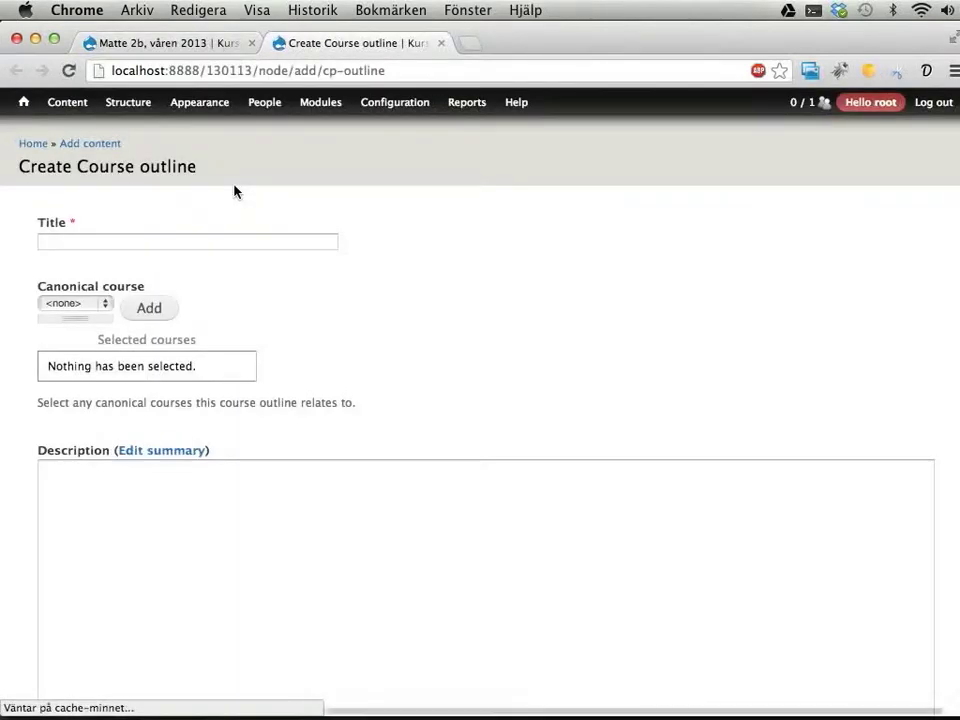
pyautogui.click(212, 240)
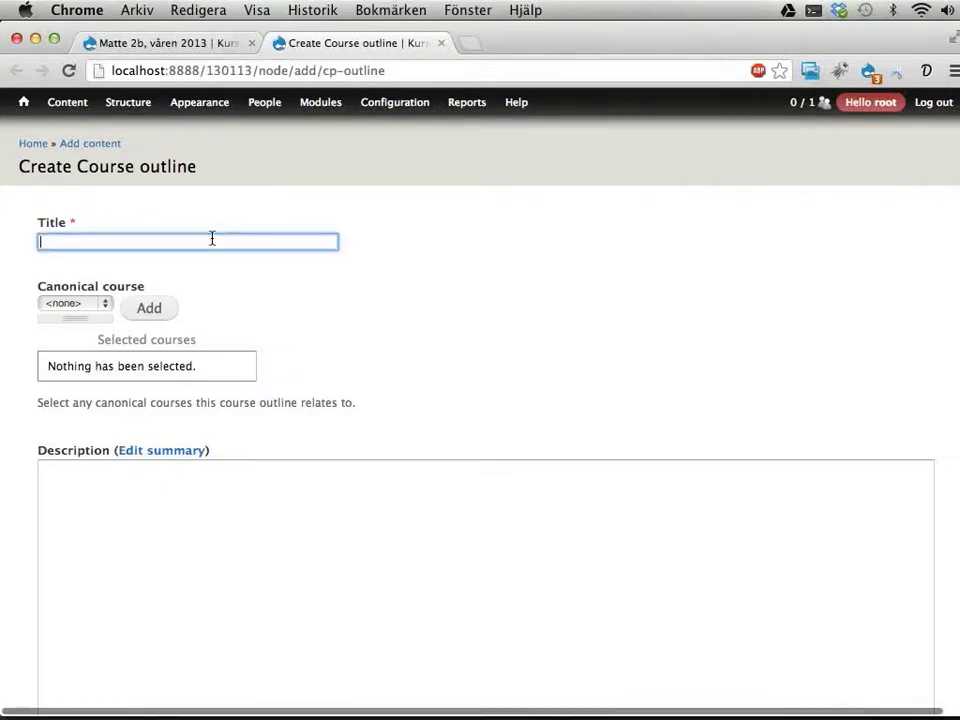
pyautogui.write('J')
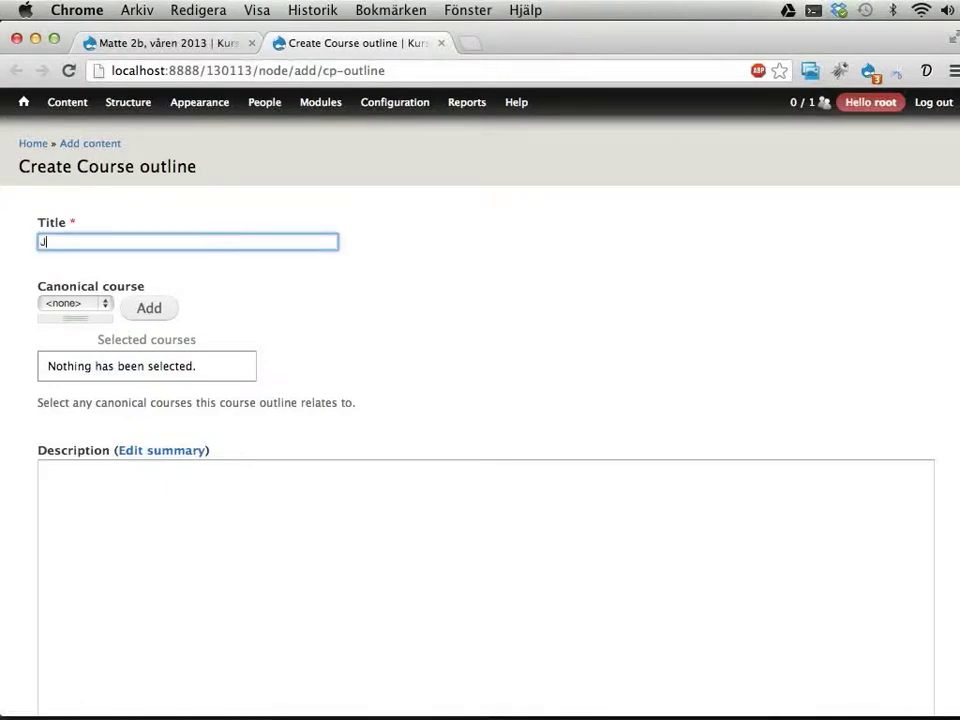
pyautogui.write('ohans upplägg')
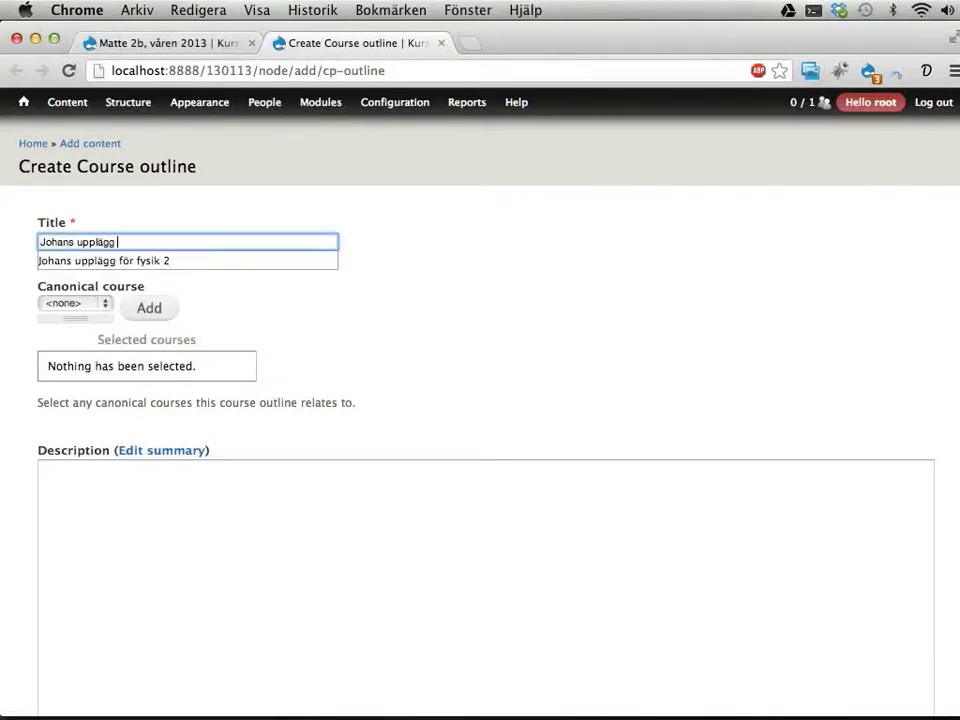
pyautogui.write(' för matte 2b')
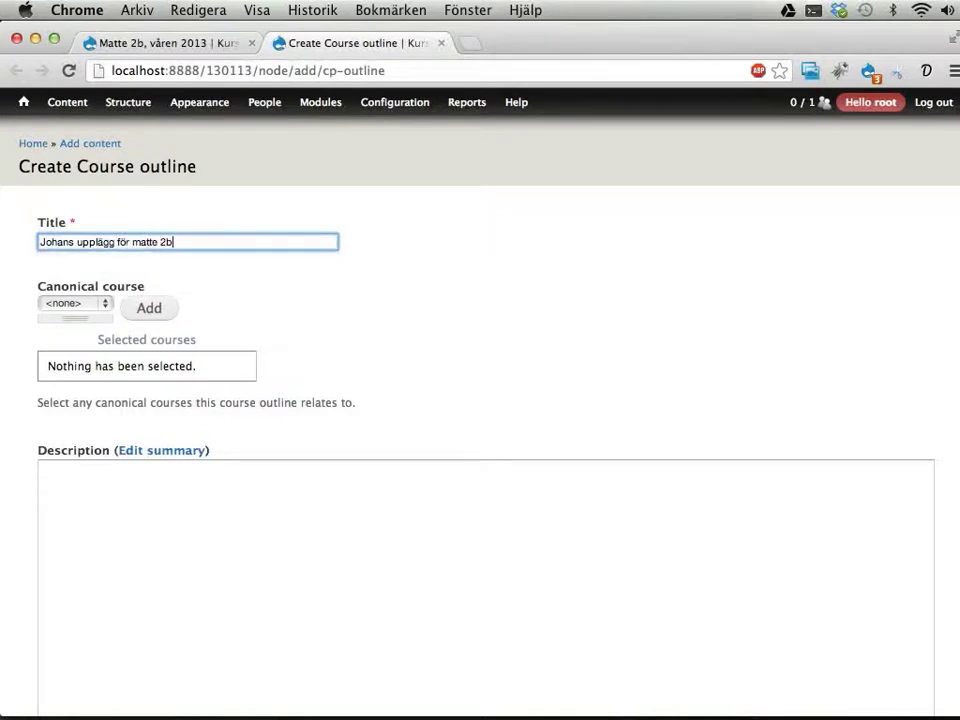
# Add Matematik › Matematik 2b as the outline's canonical course
pyautogui.click(78, 304)
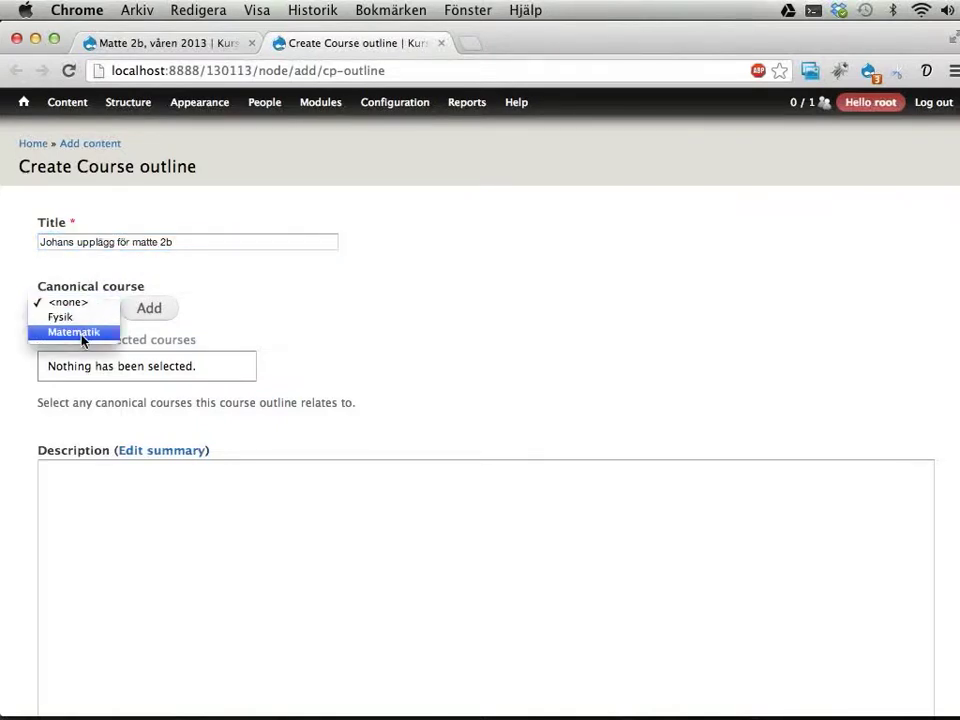
pyautogui.click(81, 332)
pyautogui.click(154, 302)
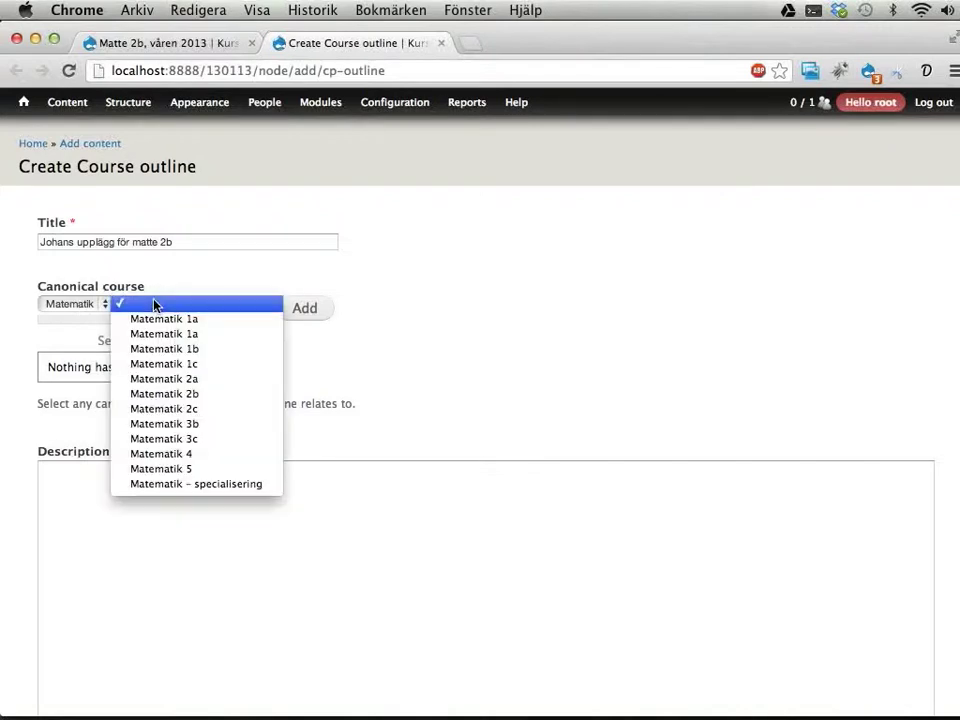
pyautogui.click(147, 400)
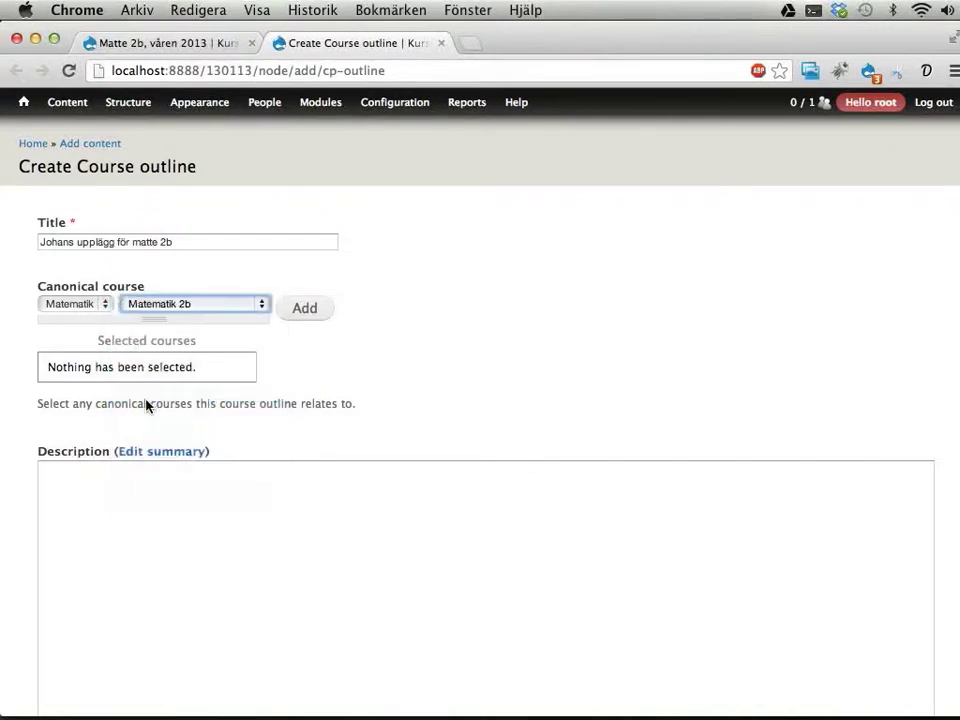
pyautogui.click(302, 316)
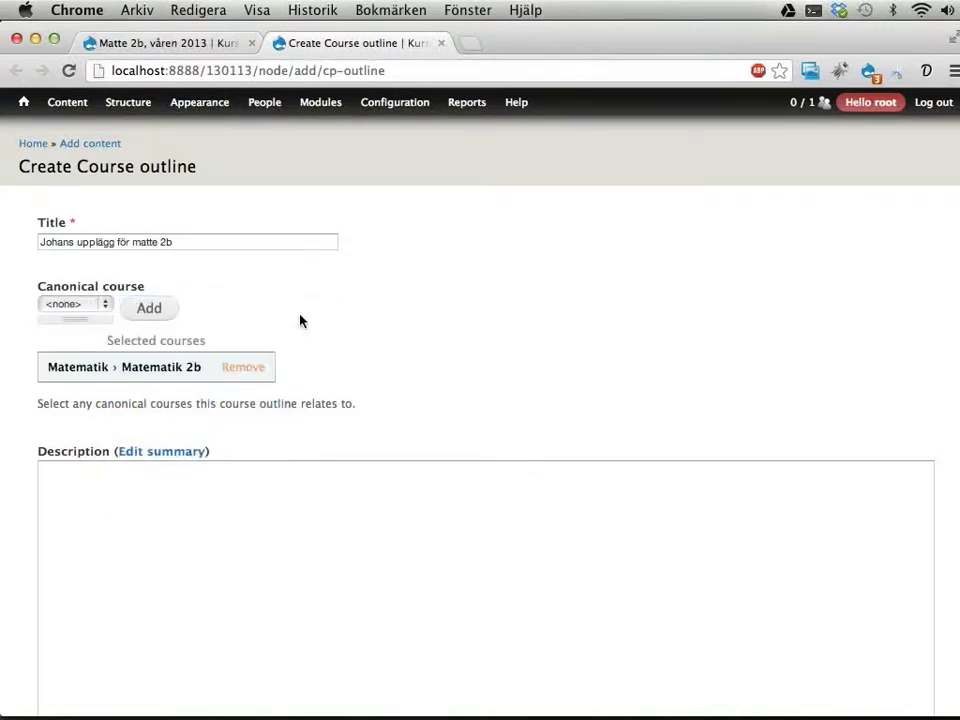
# Enter the description "Det här upplägget bygger mycket på boken Matematik 5000 (2b), och övningsuppgifter från Khan Academy."
pyautogui.click(172, 545)
pyautogui.scroll(-3, 258, 440)
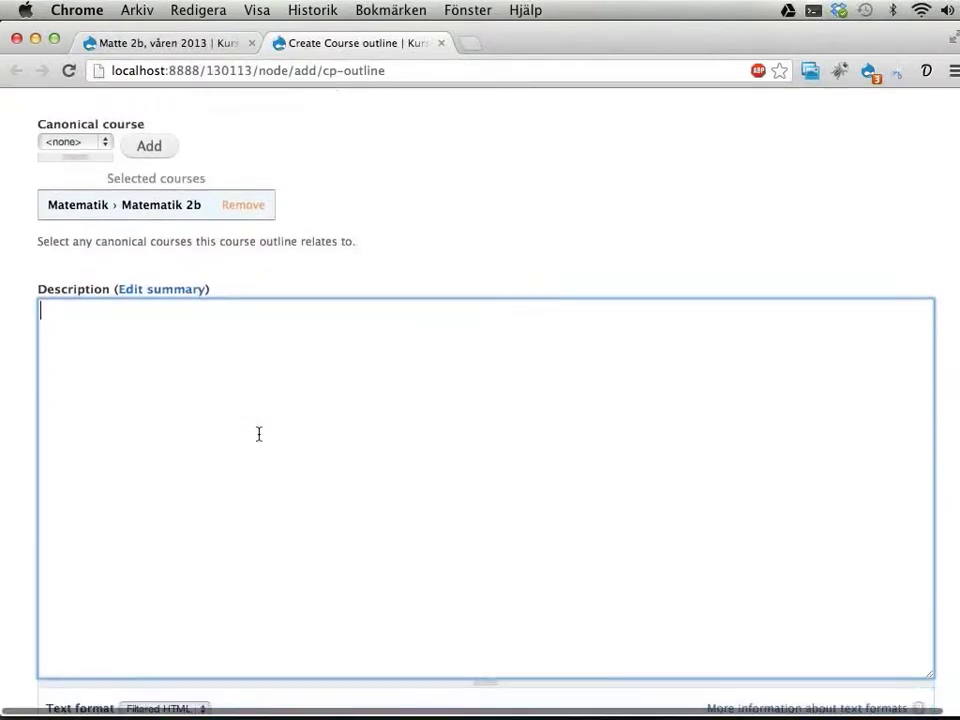
pyautogui.write('Det ')
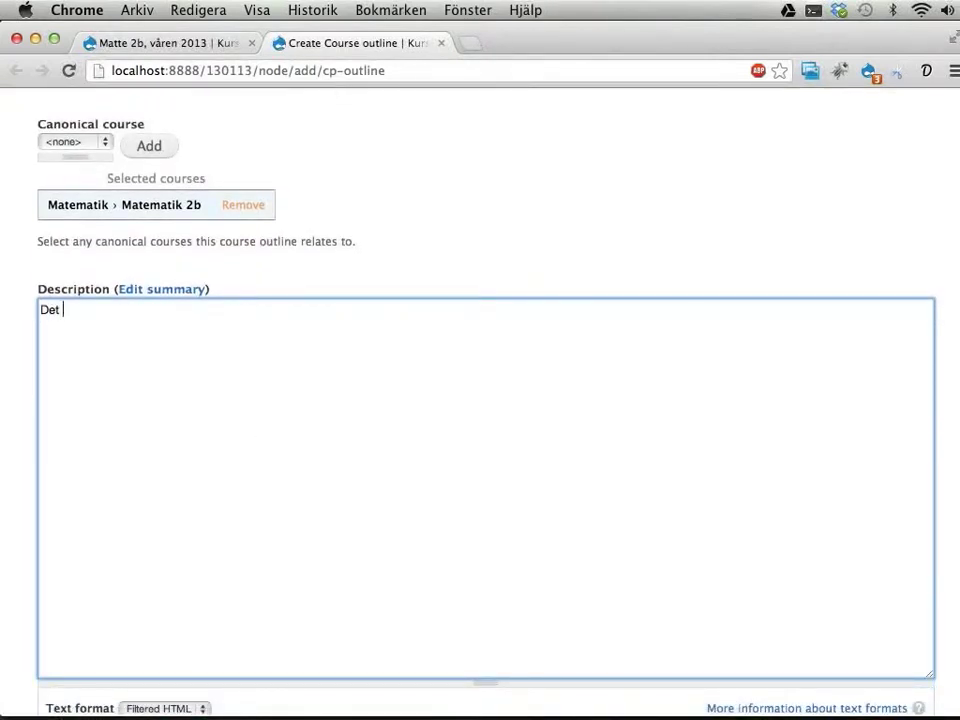
pyautogui.write('här upplägget bygge')
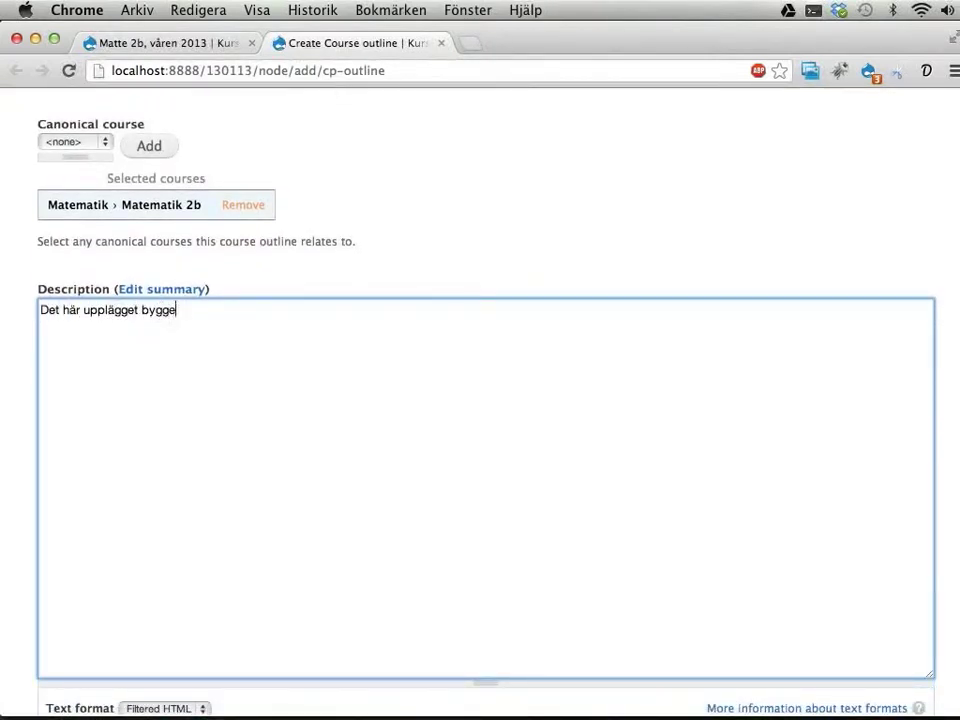
pyautogui.write('r mycket på boken matemati')
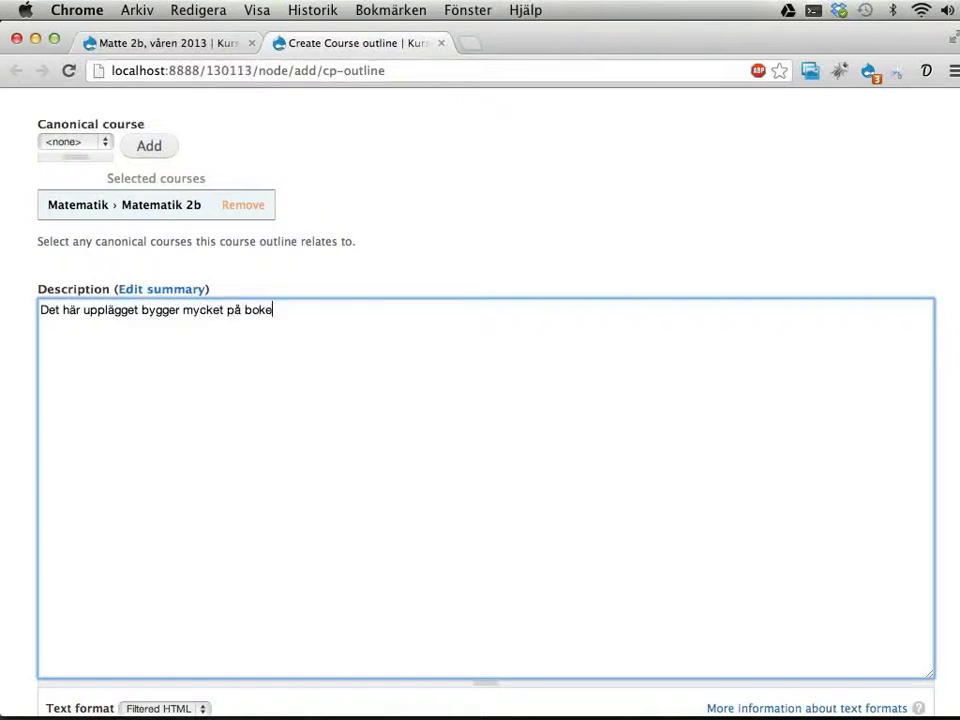
pyautogui.click(282, 310)
pyautogui.press('Delete')
pyautogui.write('M')
pyautogui.press('Right')
pyautogui.press('Right')
pyautogui.press('Right')
pyautogui.press('Right')
pyautogui.press('Right')
pyautogui.press('Right')
pyautogui.press('Right')
pyautogui.write('k 5000 (2b')
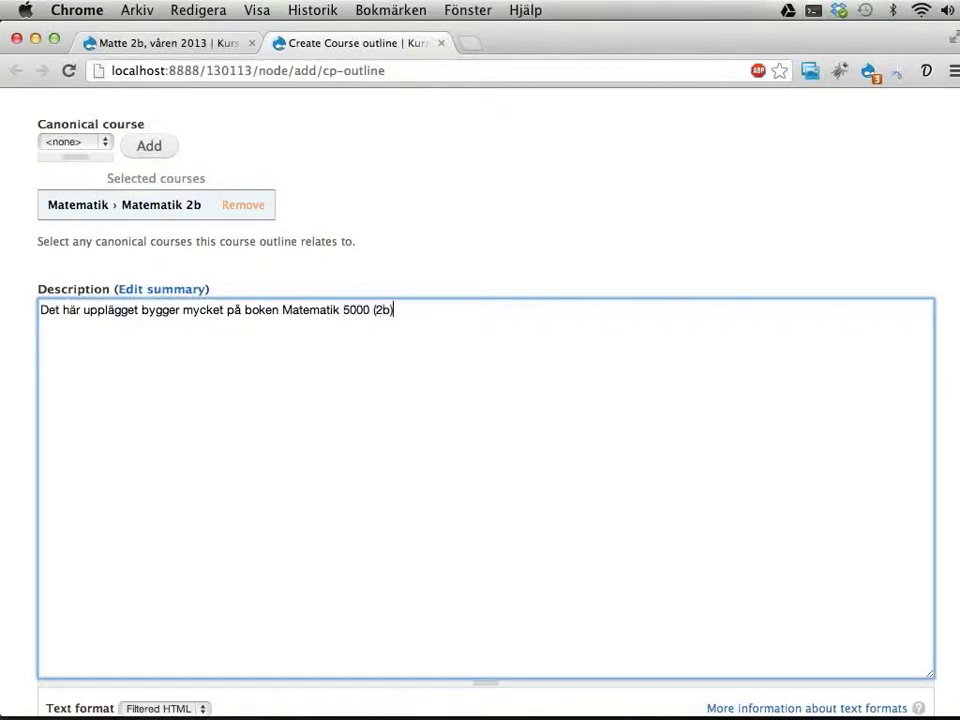
pyautogui.write(', och övningsupp')
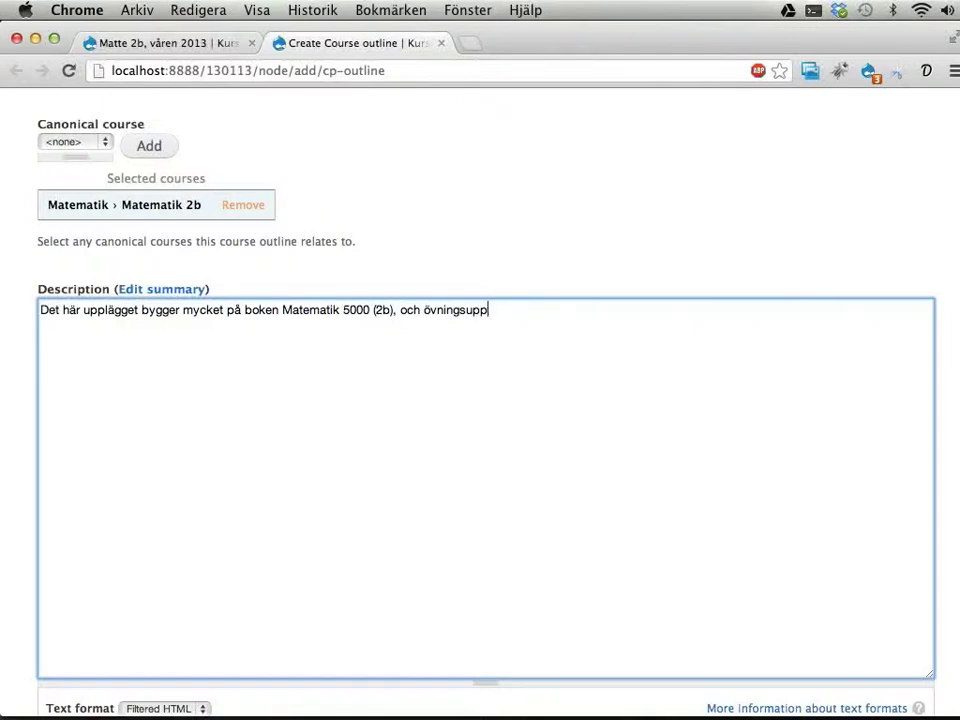
pyautogui.write('gifter från Khan Academy.')
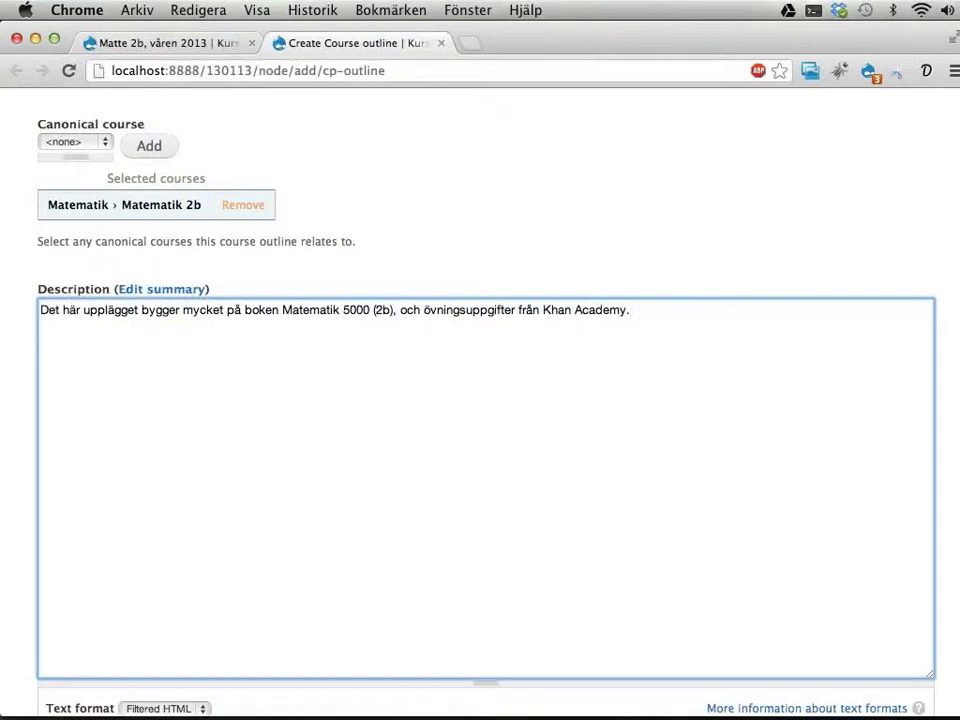
# Save the new course outline, leaving its section rows empty
pyautogui.scroll(-5, 266, 516)
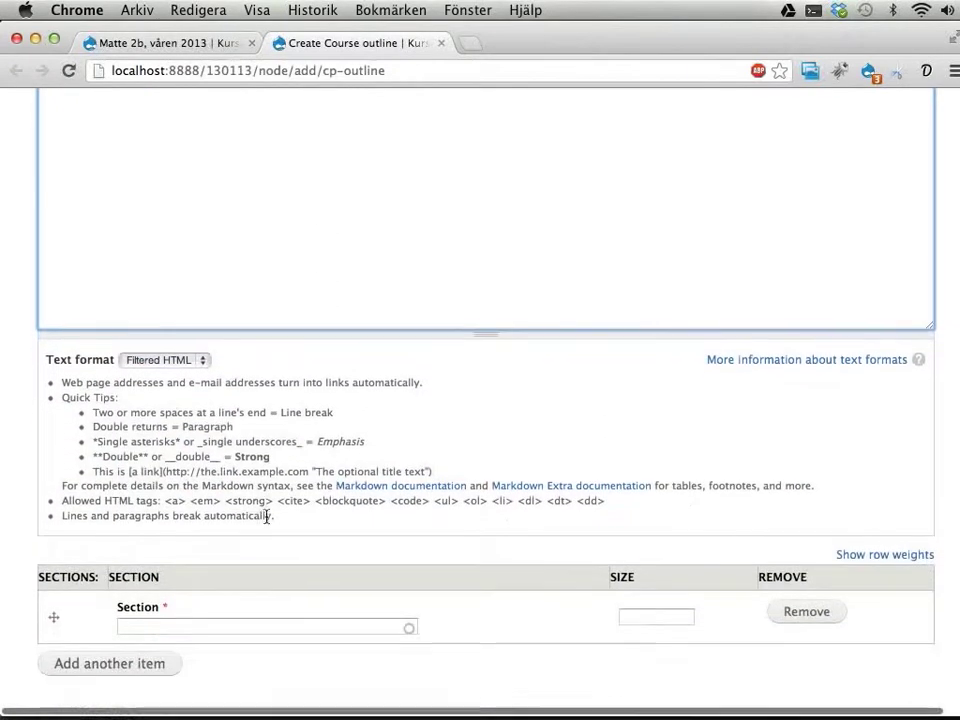
pyautogui.scroll(-6, 266, 516)
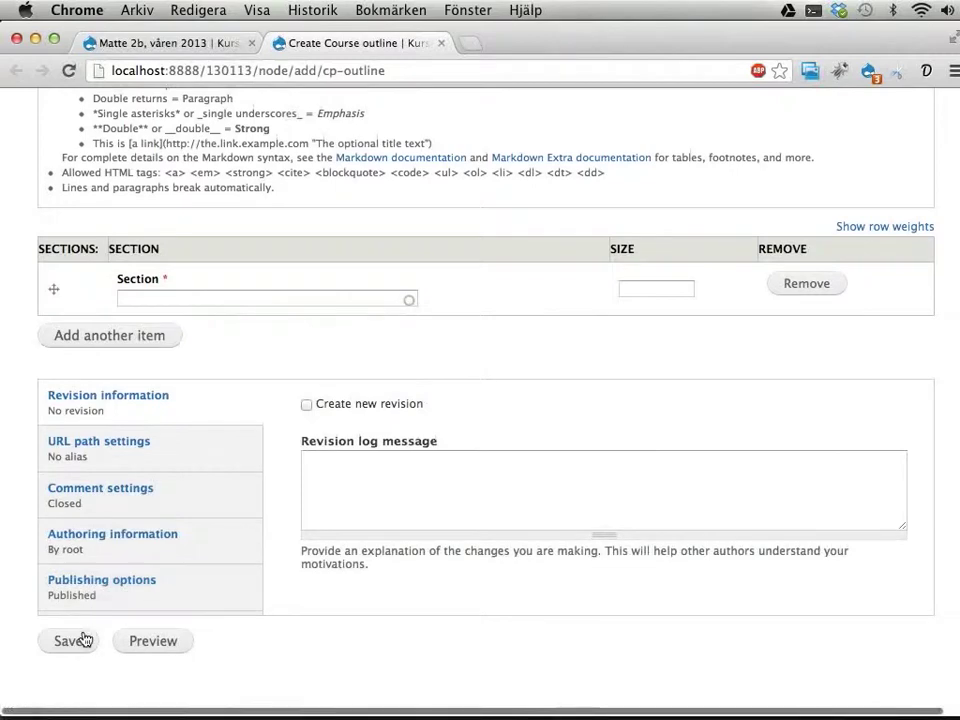
pyautogui.click(84, 640)
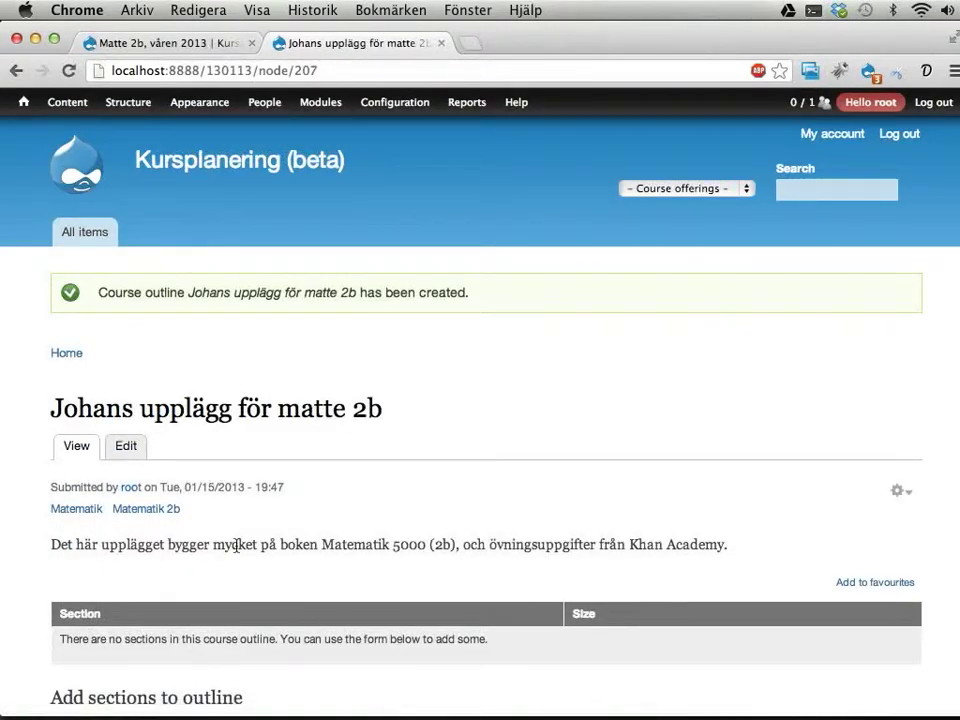
# Enlarge the section titles and sizes box under Add sections to outline and make it ready for text entry
pyautogui.scroll(-3, 230, 545)
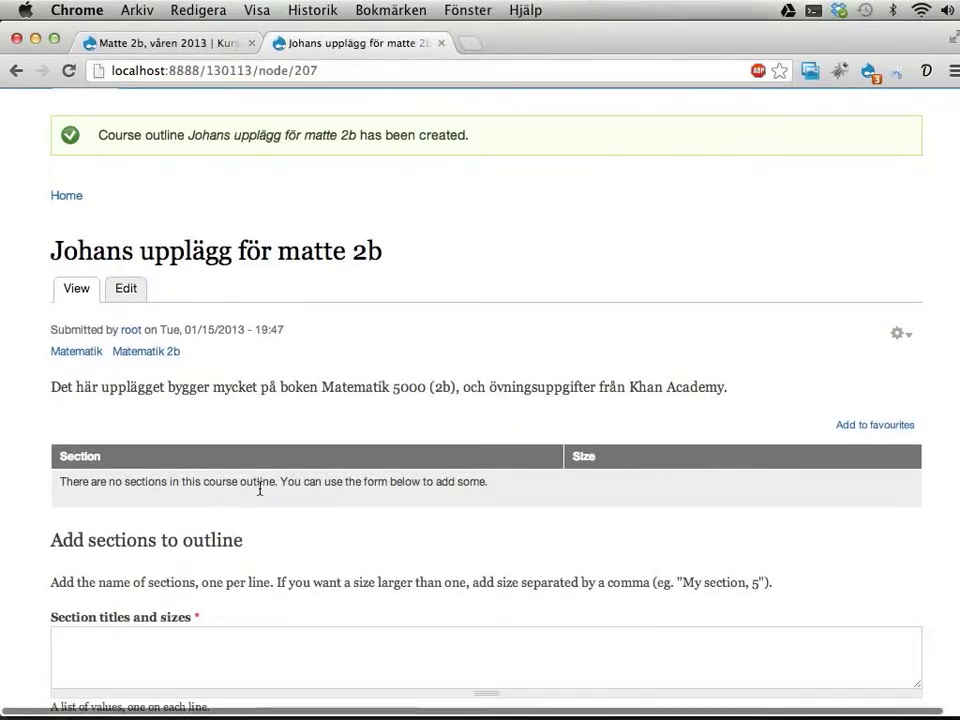
pyautogui.scroll(-3, 259, 492)
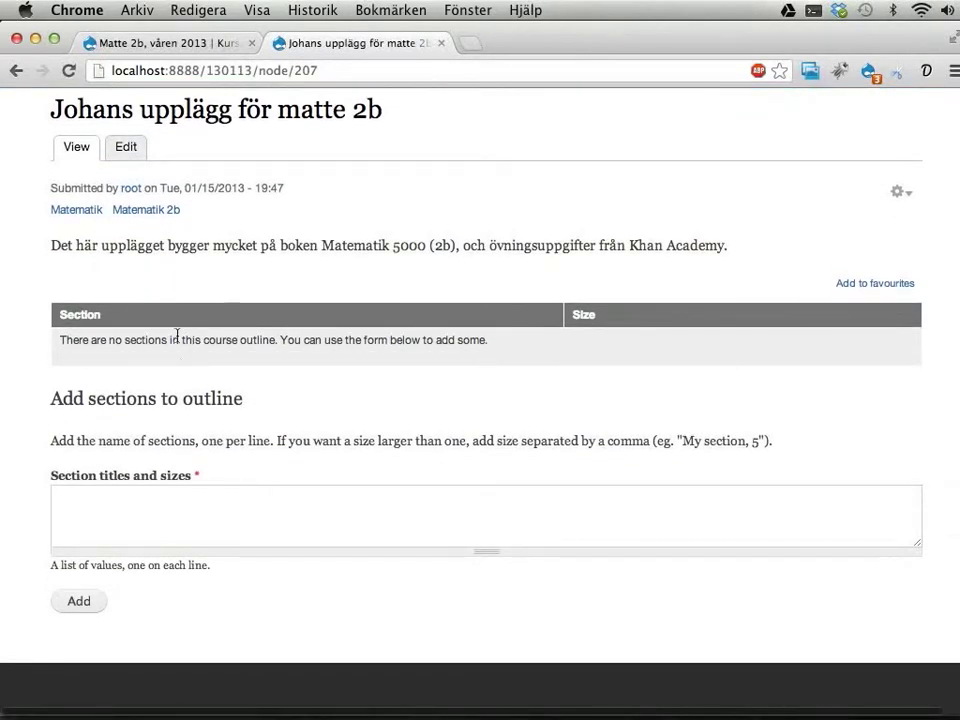
pyautogui.moveTo(148, 340); pyautogui.dragTo(322, 338)
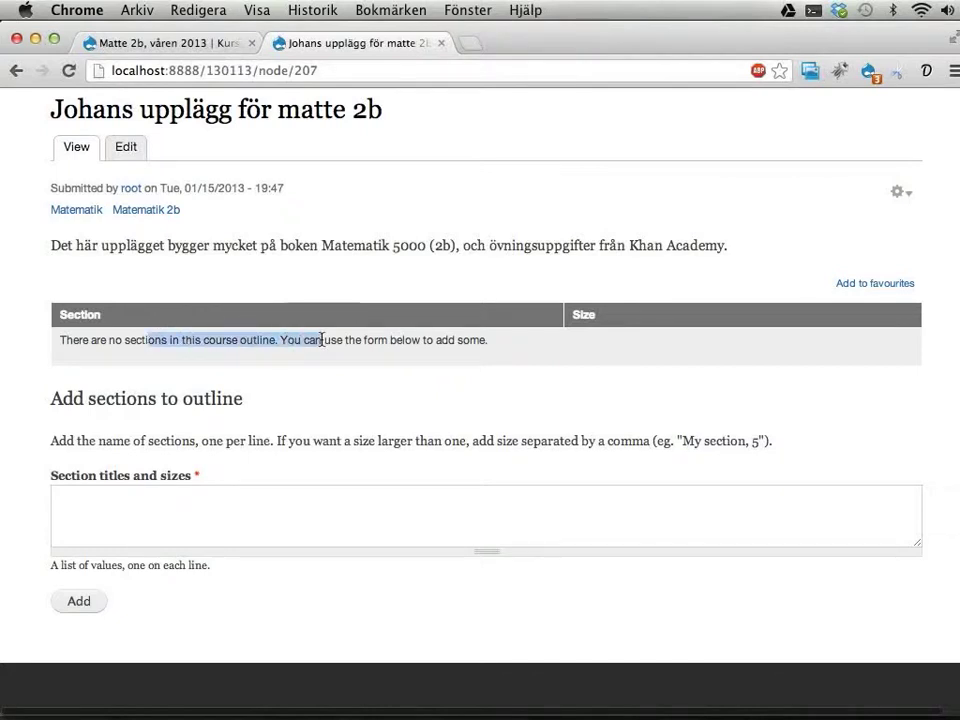
pyautogui.moveTo(163, 555); pyautogui.dragTo(141, 675)
pyautogui.click(288, 554)
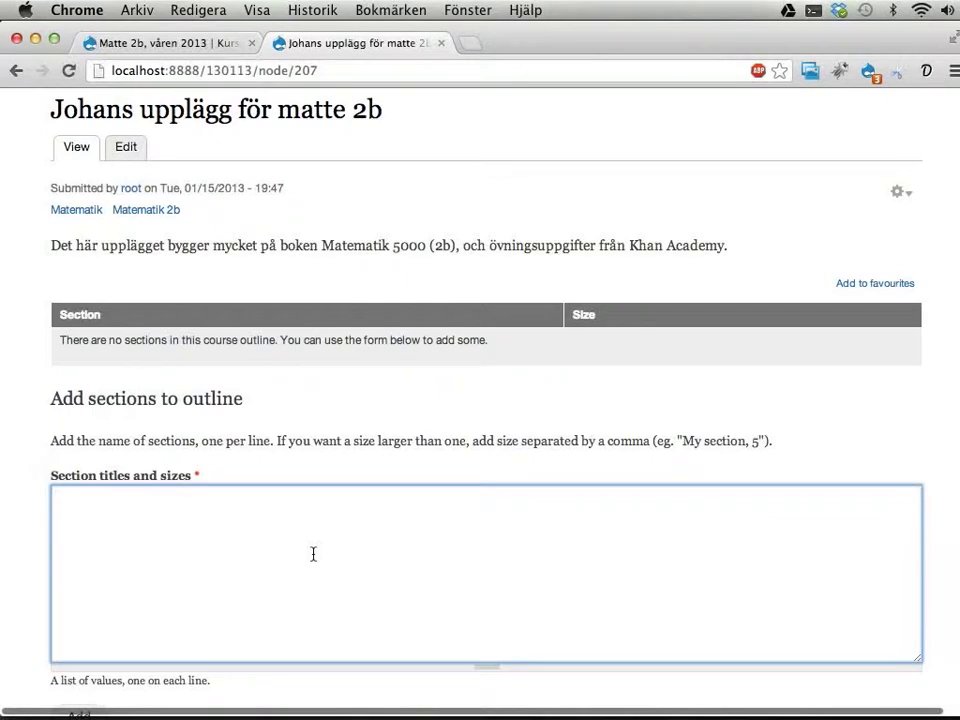
# Switch to Fraise and copy the matte 2b section lines in block 4.txt, from "Introduktion till Khan Academy" on line 367 through "(reservlektion)" on line 387
pyautogui.press('super+Tab')
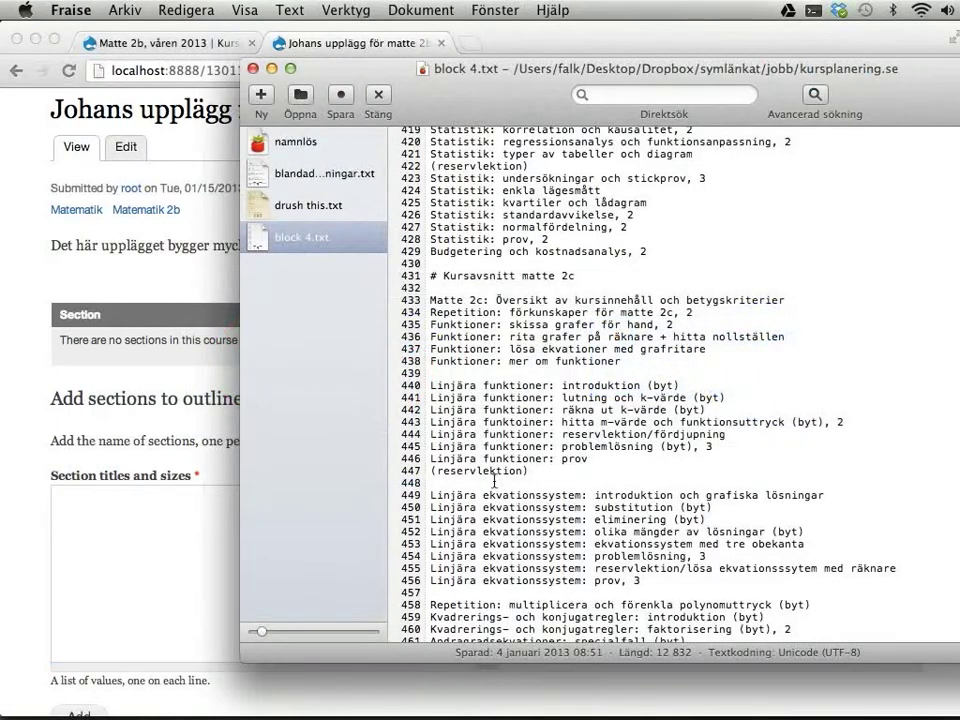
pyautogui.scroll(5, 610, 441)
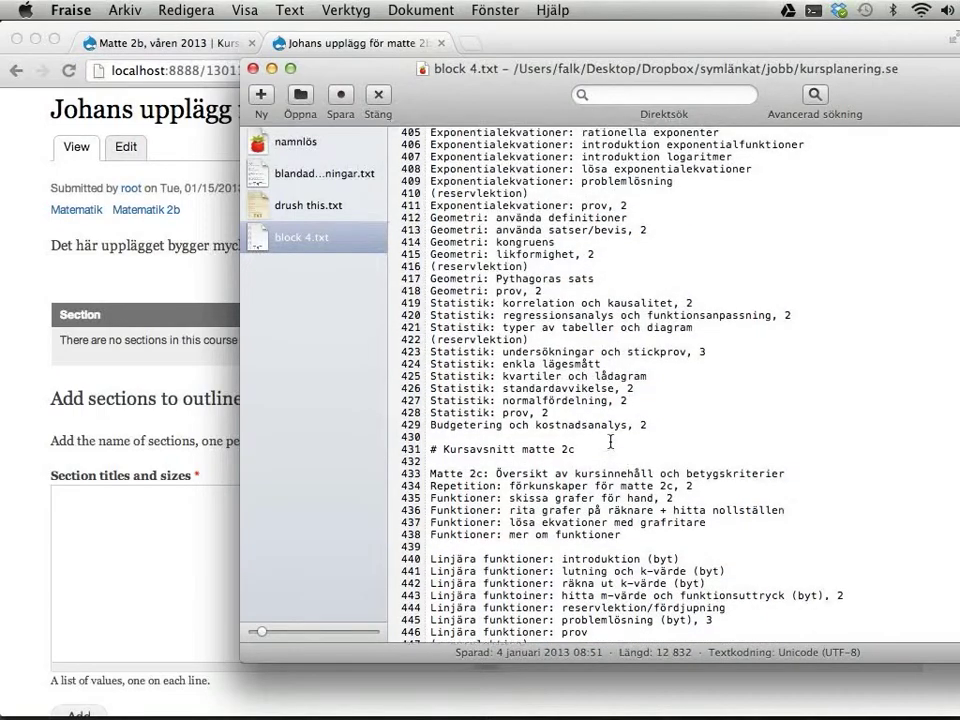
pyautogui.scroll(15, 610, 441)
pyautogui.scroll(-2, 611, 441)
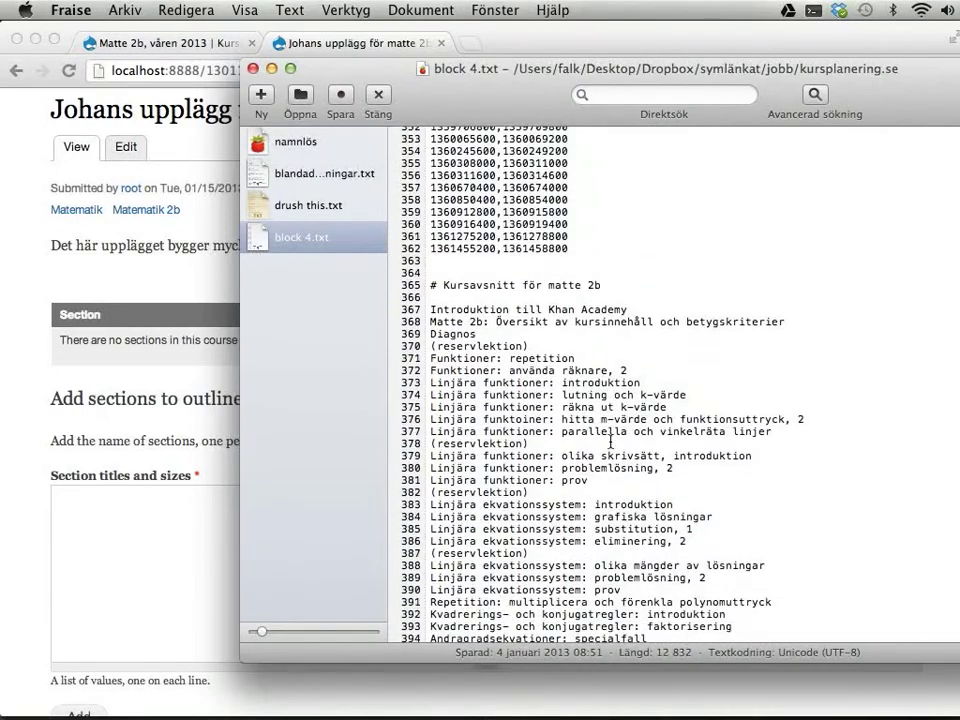
pyautogui.click(597, 298)
pyautogui.press('Down')
pyautogui.scroll(-15, 697, 399)
pyautogui.scroll(11, 697, 399)
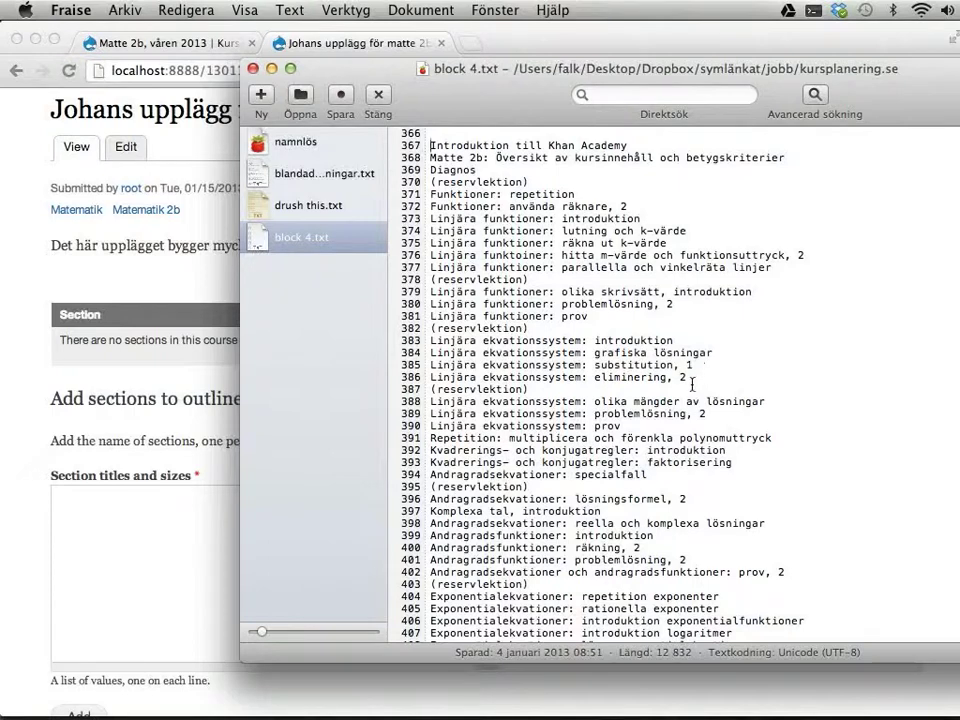
pyautogui.keyDown('shift'); pyautogui.click(691, 384); pyautogui.keyUp('shift')
pyautogui.press('super+c')
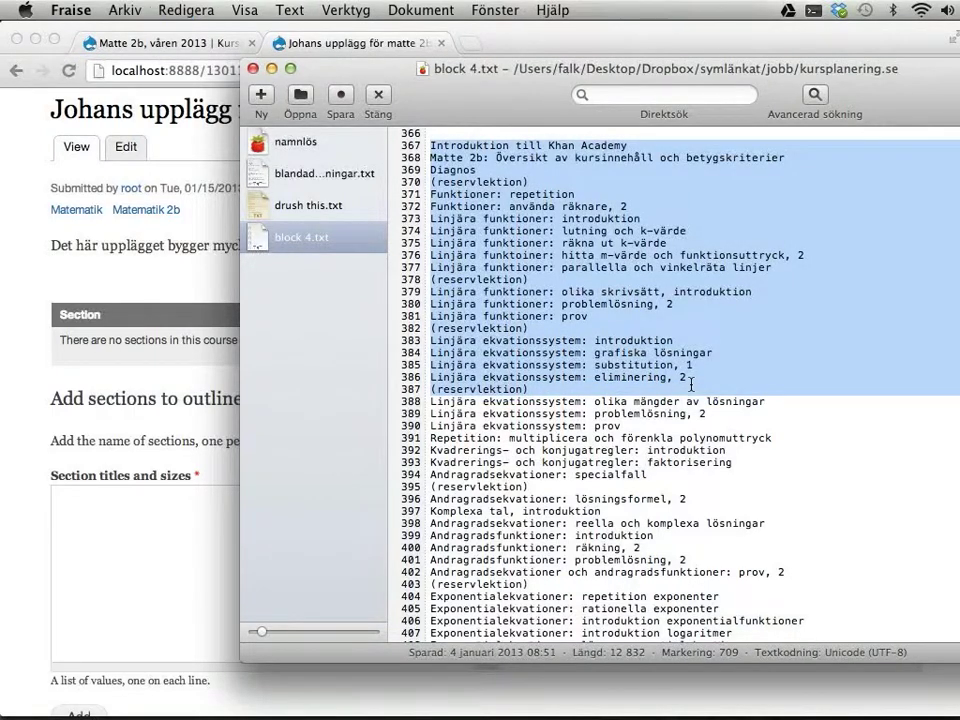
# Switch back to Chrome and paste the copied section list into the section titles and sizes box
pyautogui.press('super+Tab')
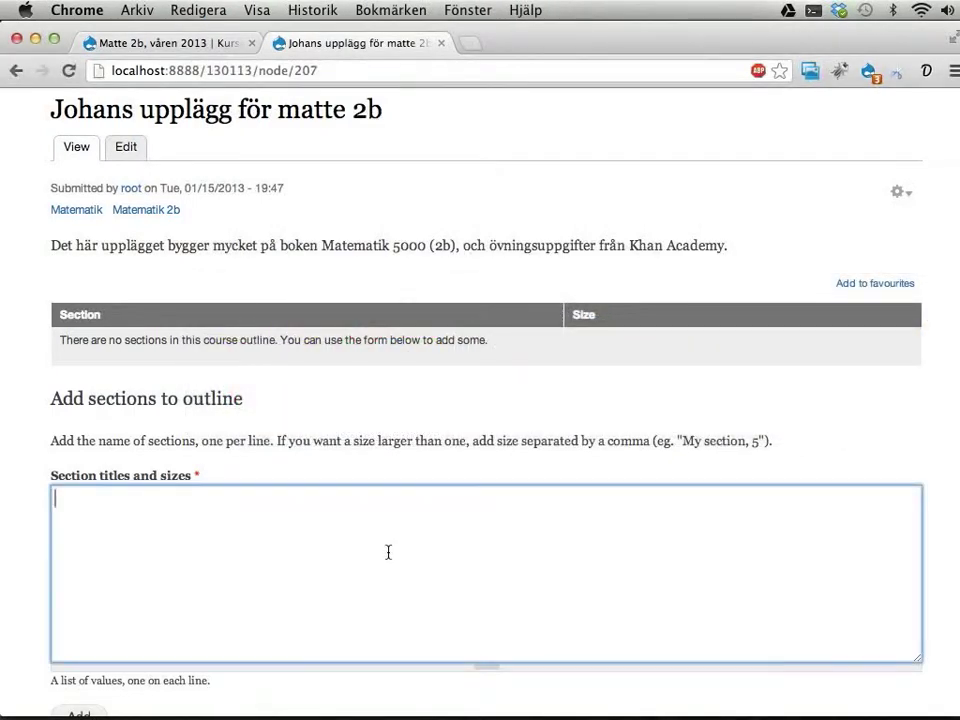
pyautogui.press('super+v')
pyautogui.scroll(1, 319, 579)
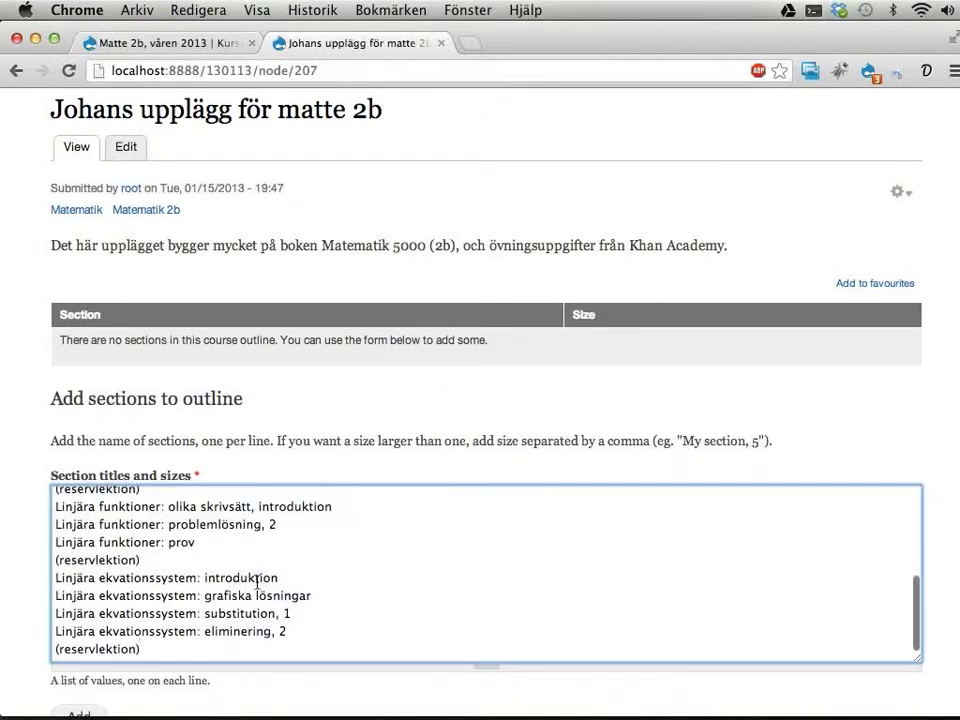
# Review the pasted section lines from "Introduktion till Khan Academy" through "Funktioner: använda räknare, 2"
pyautogui.scroll(5, 257, 523)
pyautogui.scroll(2, 257, 583)
pyautogui.scroll(-10, 399, 461)
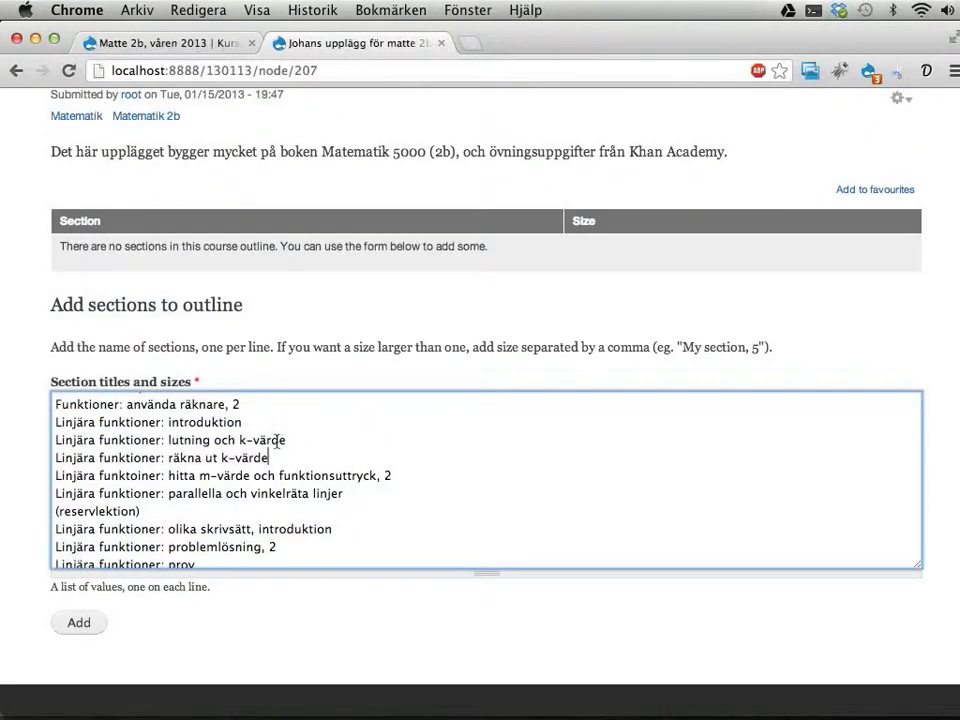
pyautogui.scroll(3, 278, 440)
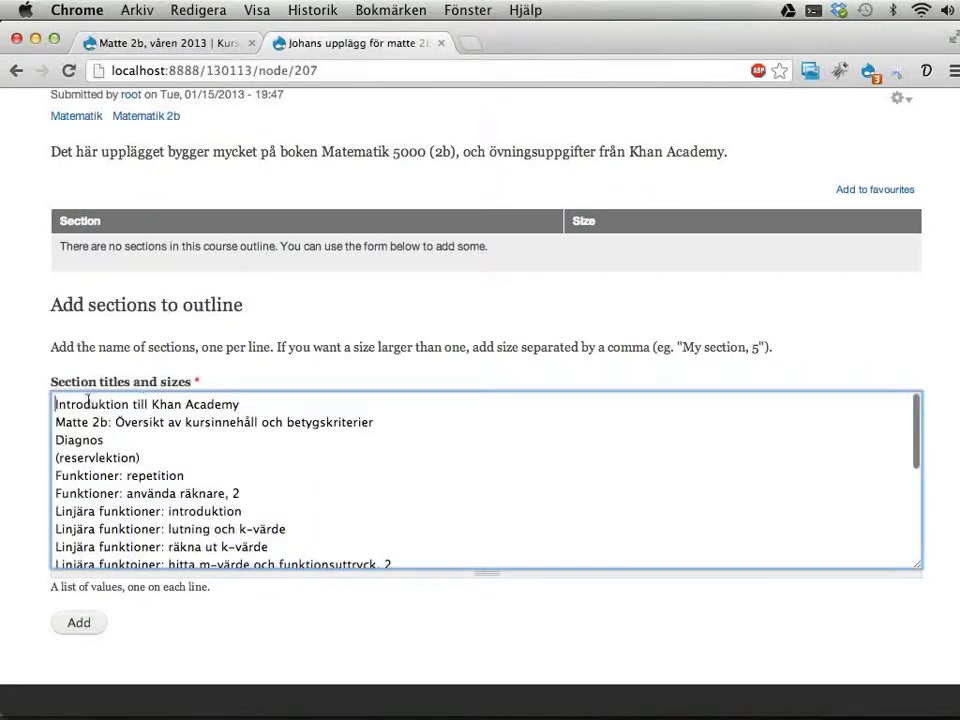
pyautogui.moveTo(66, 404); pyautogui.dragTo(246, 407)
pyautogui.click(246, 406)
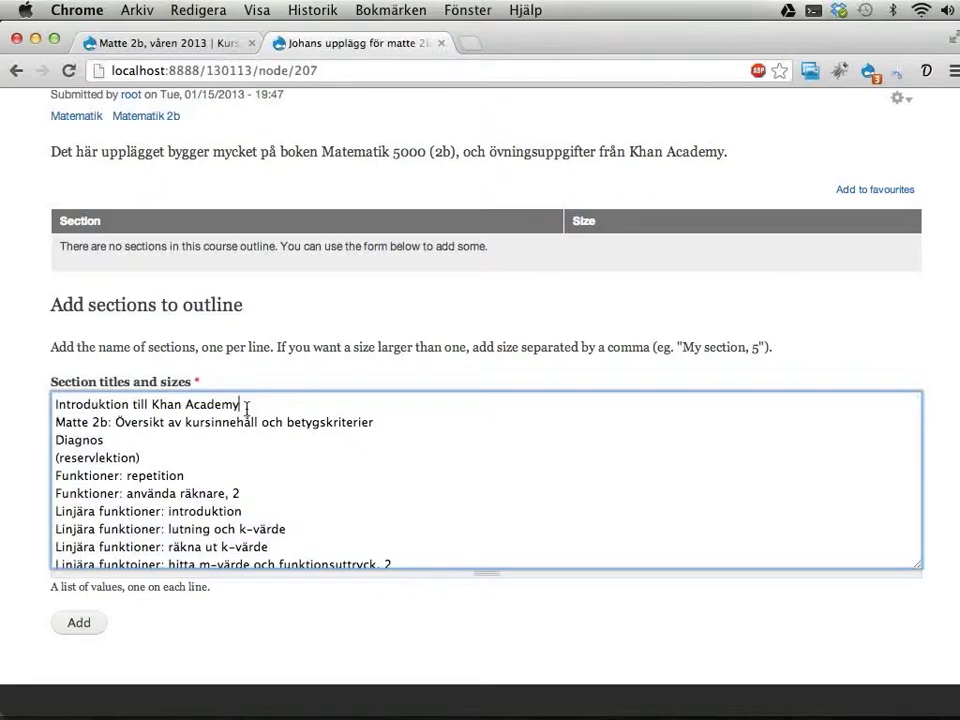
pyautogui.press('Right')
pyautogui.hotkey('shift', 'Down')
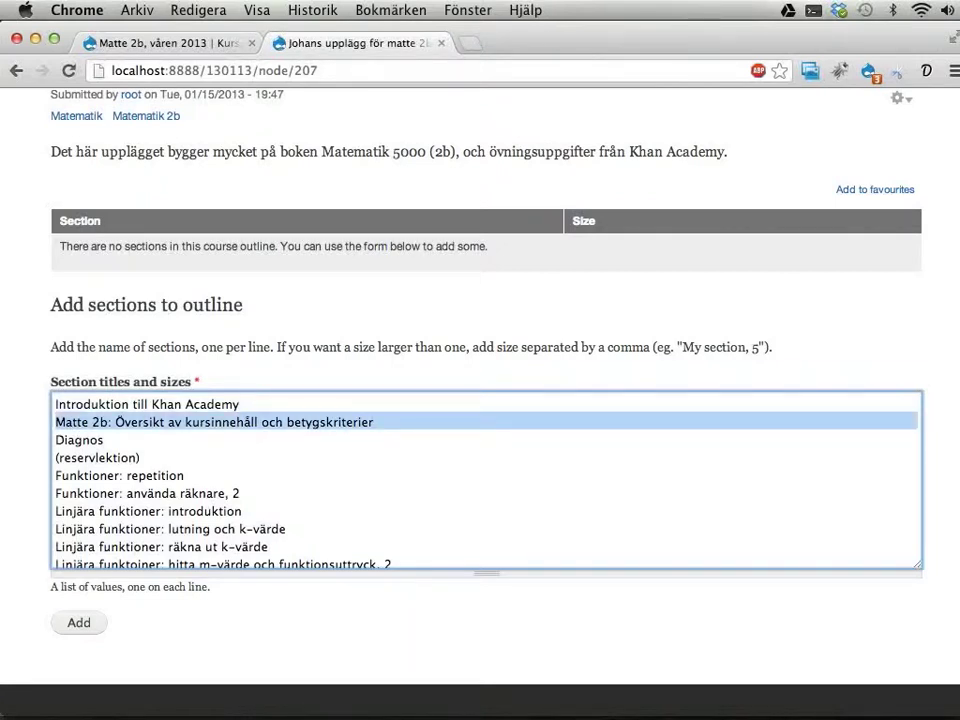
pyautogui.press('Right')
pyautogui.hotkey('shift', 'Down')
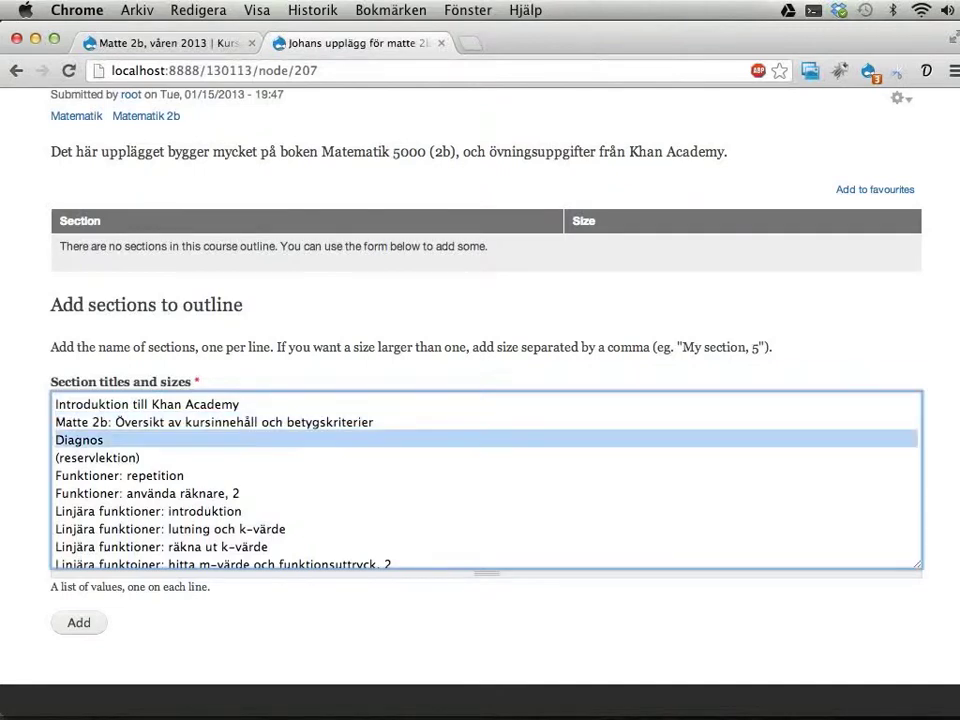
pyautogui.hotkey('shift', 'Down')
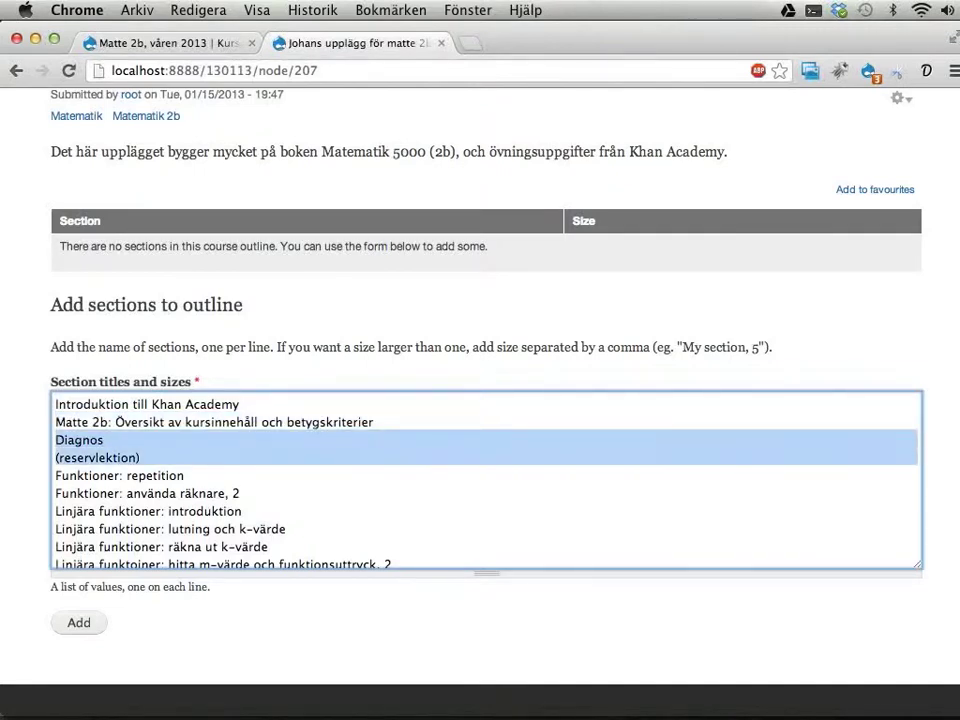
pyautogui.hotkey('shift', 'Down')
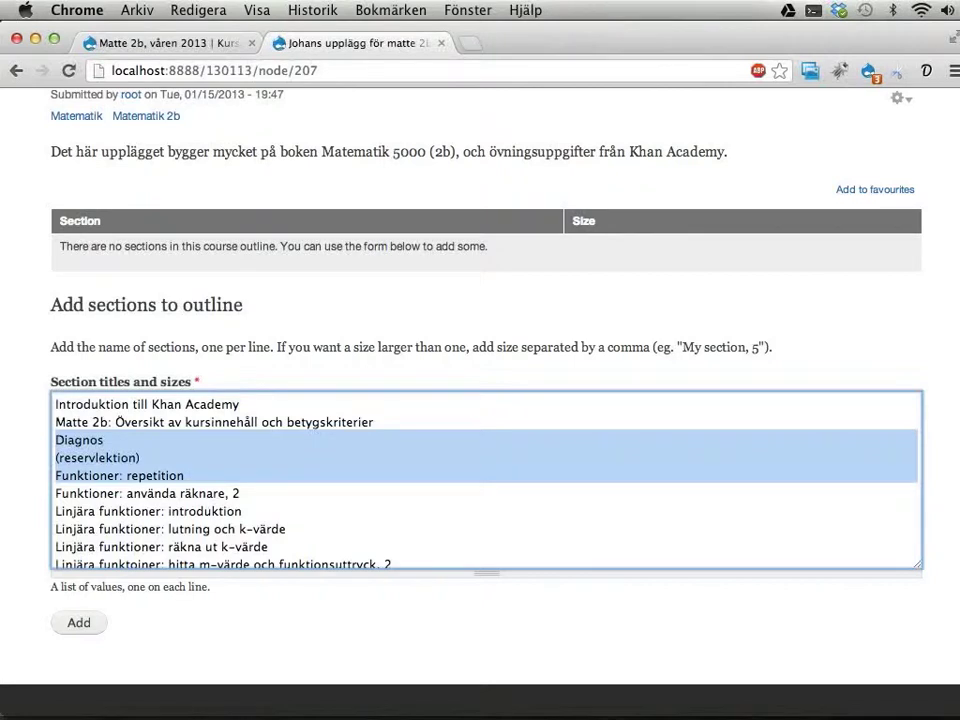
pyautogui.hotkey('shift', 'Down')
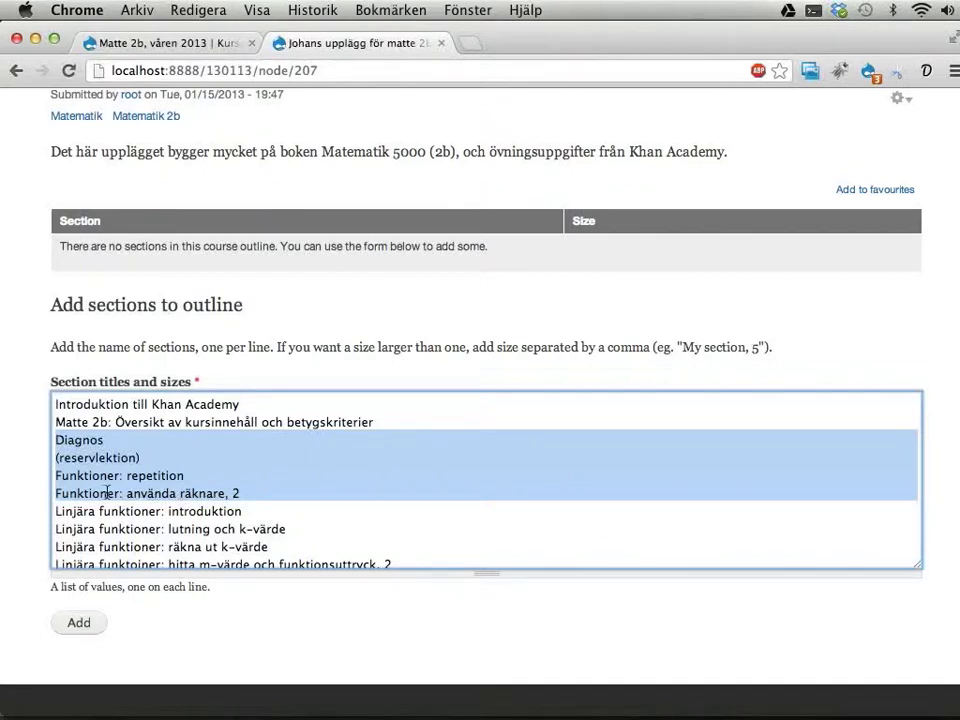
# Examine the size suffix on "Funktioner: använda räknare, 2" and the Linjära funktioner lines through the one on m-värde och funktionsuttryck
pyautogui.click(232, 495)
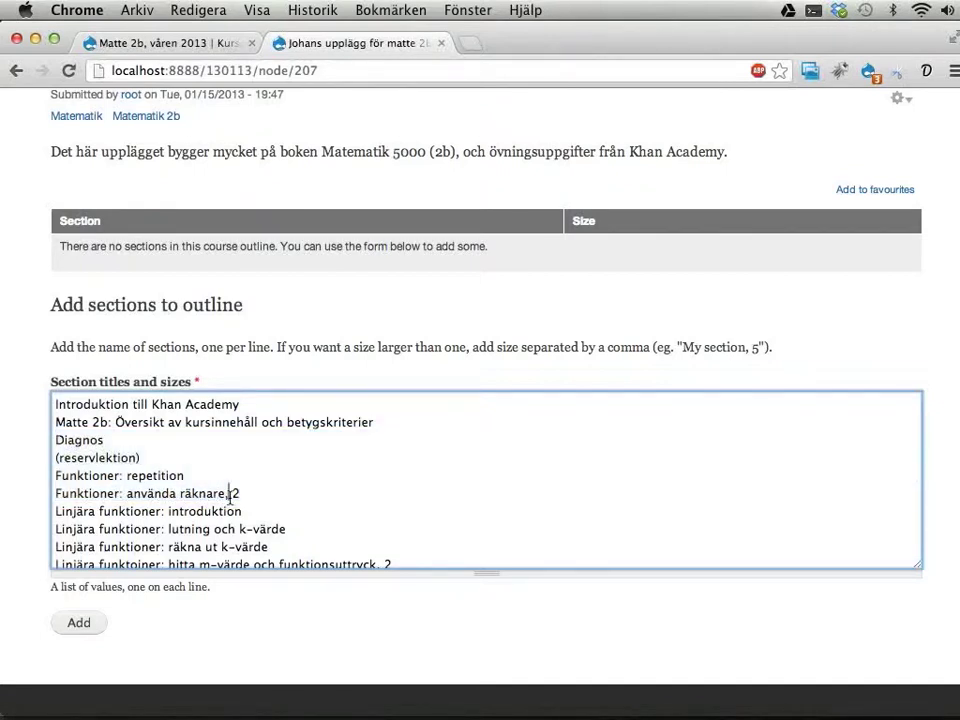
pyautogui.moveTo(224, 495); pyautogui.dragTo(254, 495)
pyautogui.press('Right')
pyautogui.press('Right')
pyautogui.hotkey('shift', 'Down')
pyautogui.hotkey('shift', 'Down')
pyautogui.hotkey('shift', 'Down')
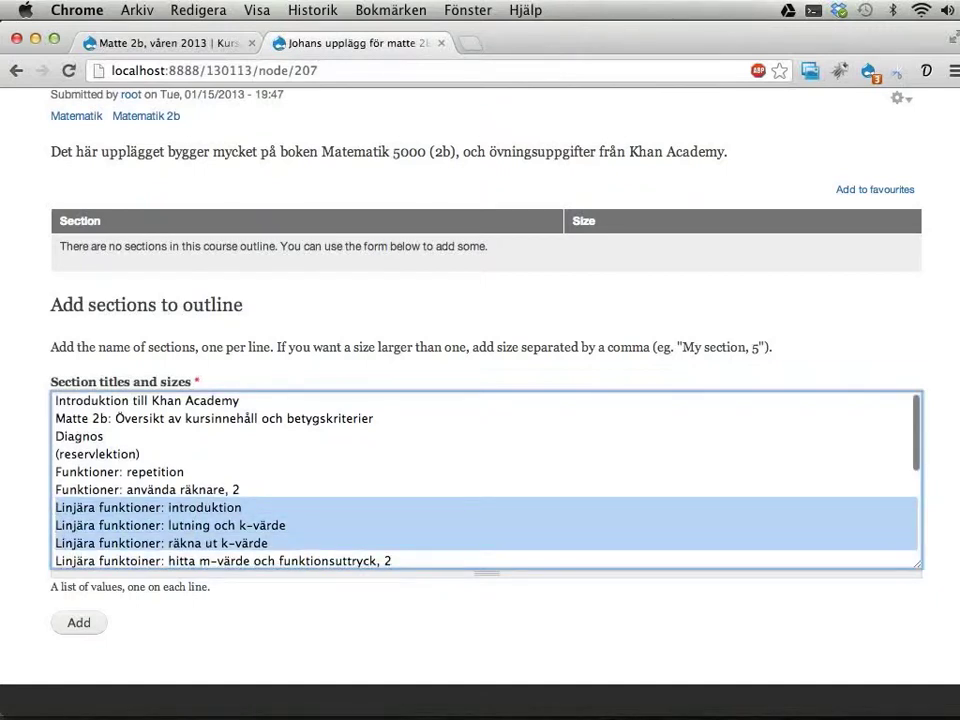
pyautogui.hotkey('shift', 'Down')
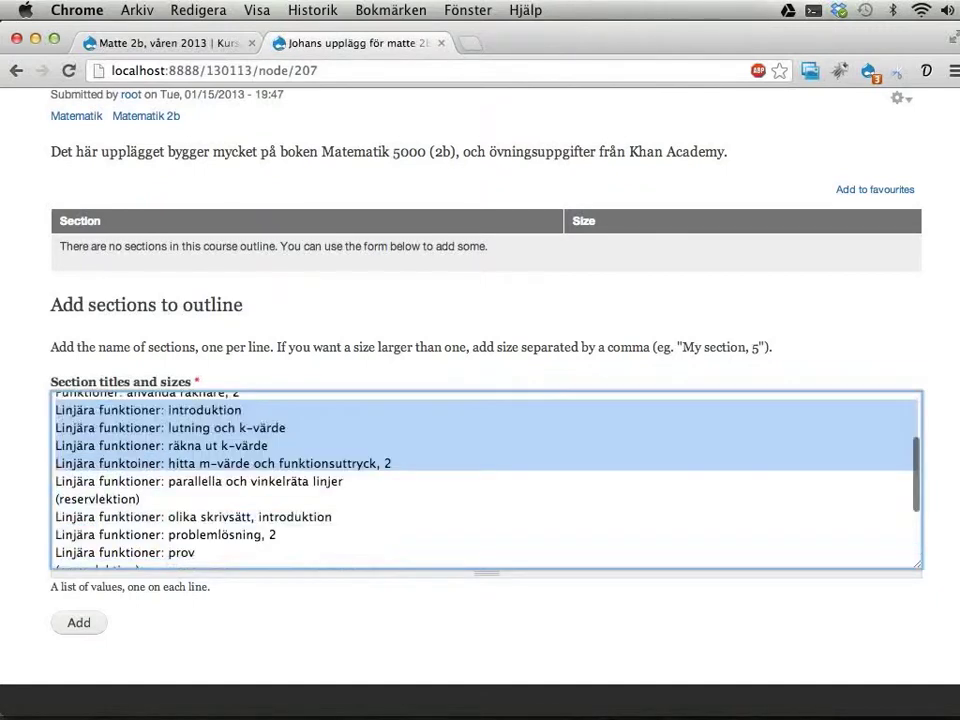
pyautogui.doubleClick(387, 463)
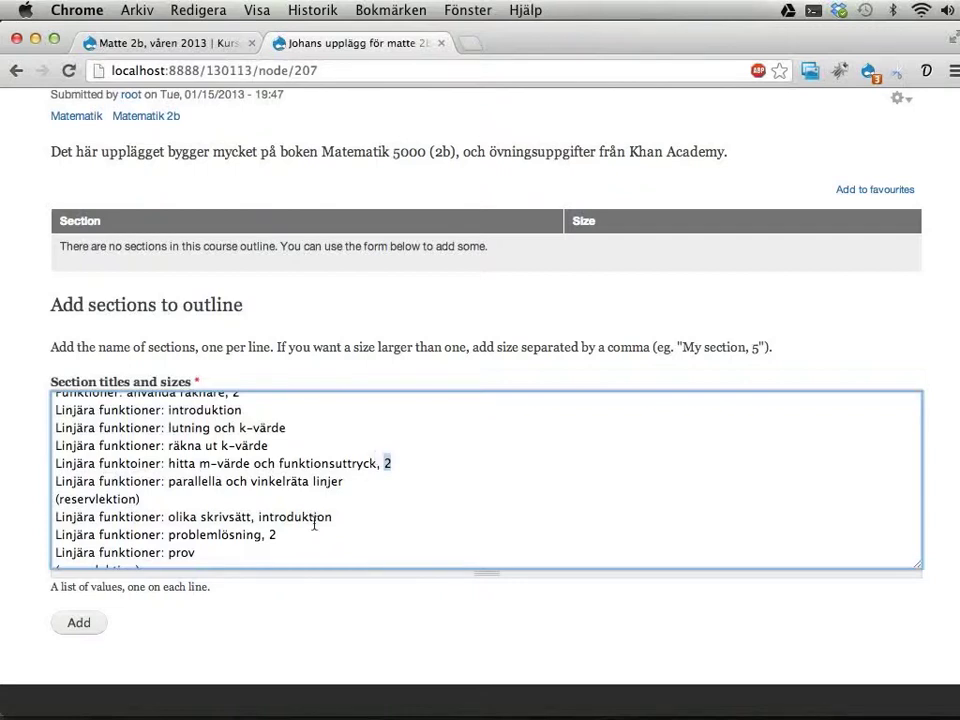
# Add the pasted sections to the course outline and look over the resulting section table
pyautogui.click(74, 623)
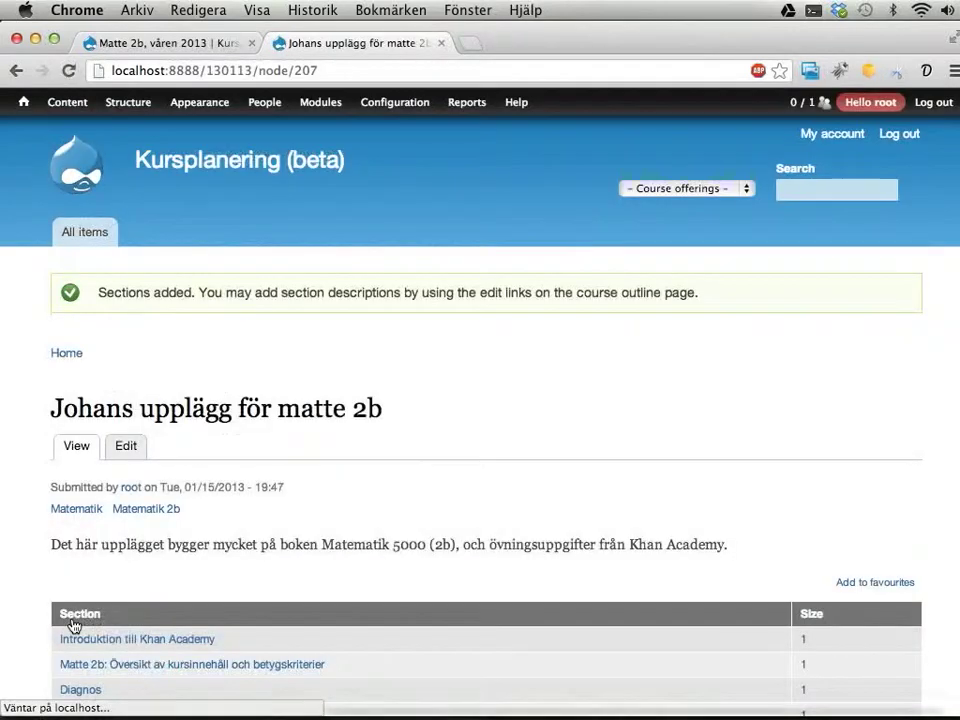
pyautogui.scroll(-5, 302, 518)
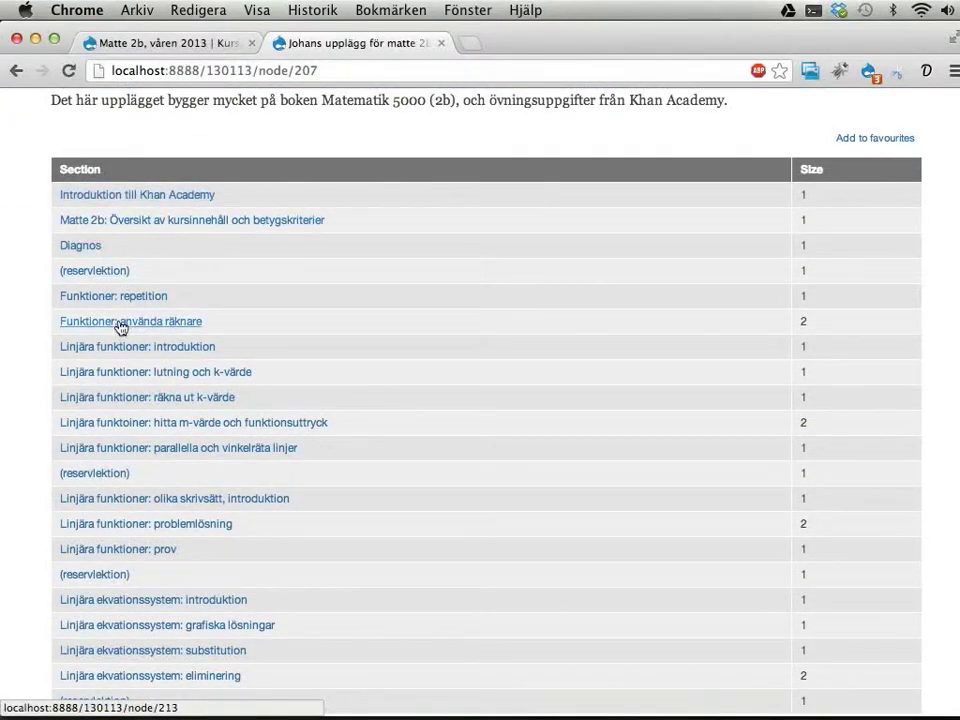
pyautogui.scroll(-2, 120, 326)
pyautogui.scroll(3, 120, 325)
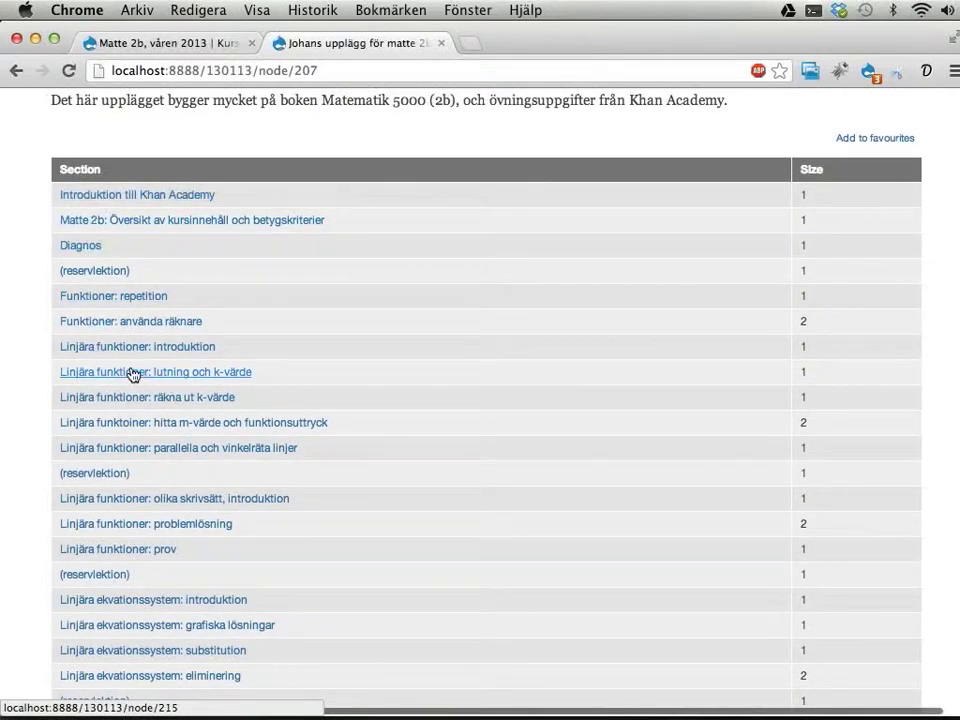
# View the Diagnos section's page in a new tab, close it, and look through the rest of the outline's section table
pyautogui.click(88, 251)
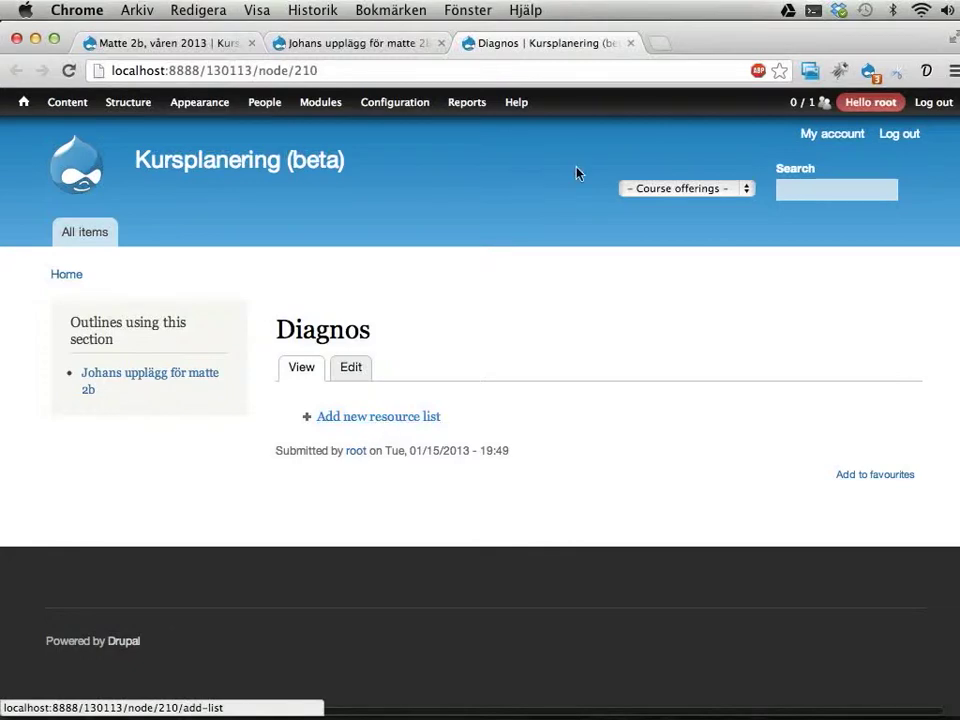
pyautogui.click(631, 43)
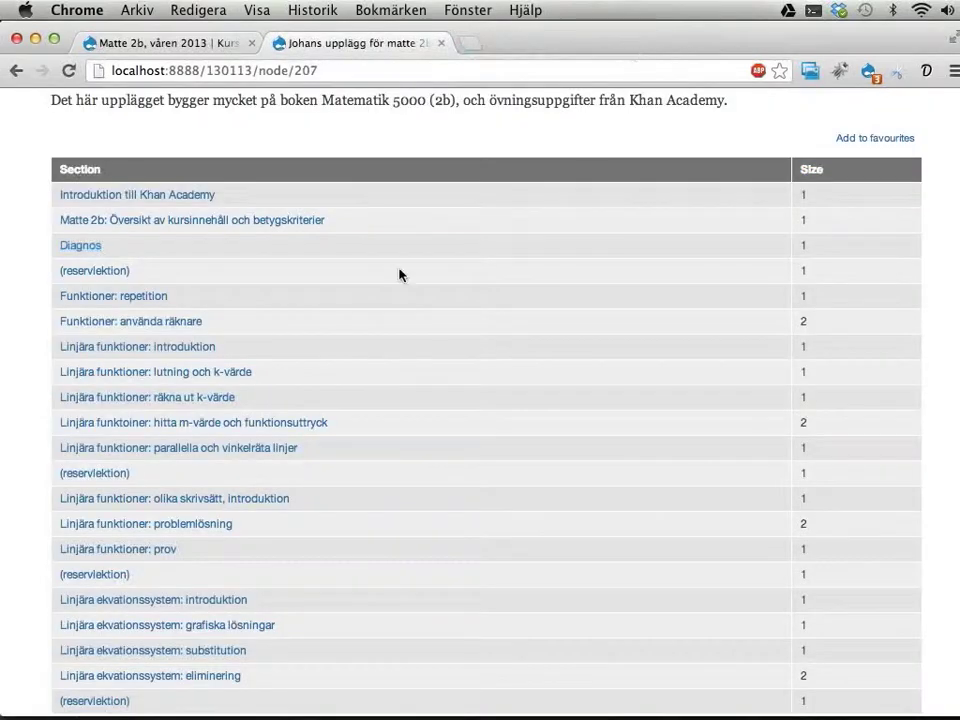
pyautogui.scroll(-8, 371, 304)
pyautogui.scroll(7, 371, 304)
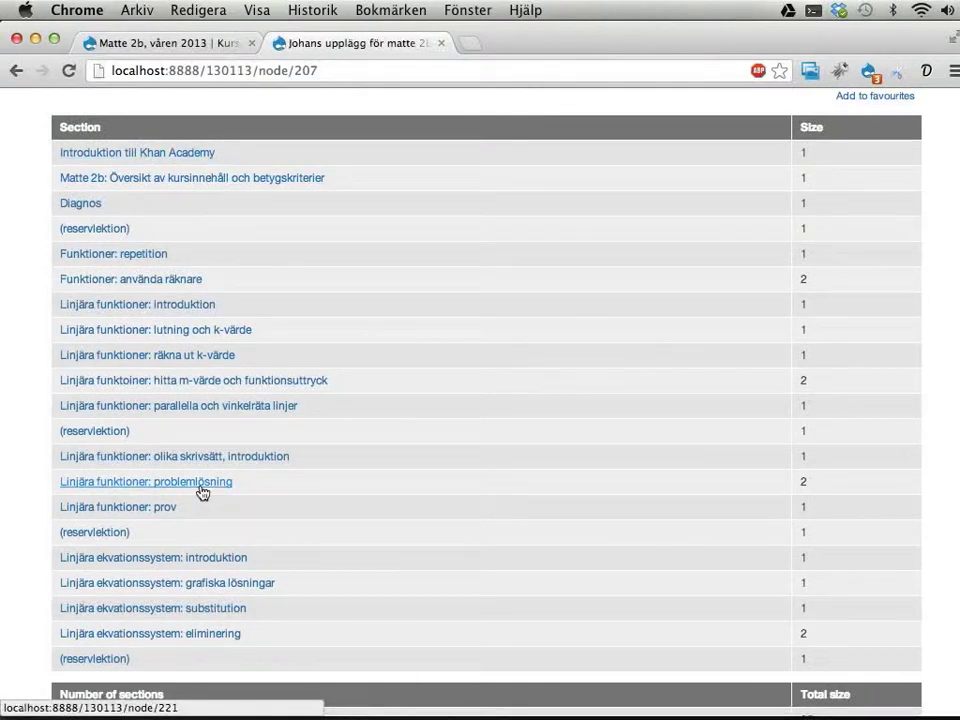
# Start a new course offering in a new tab and title it "Matte 2b, period 2 och 3 2012/13"
pyautogui.scroll(10, 202, 492)
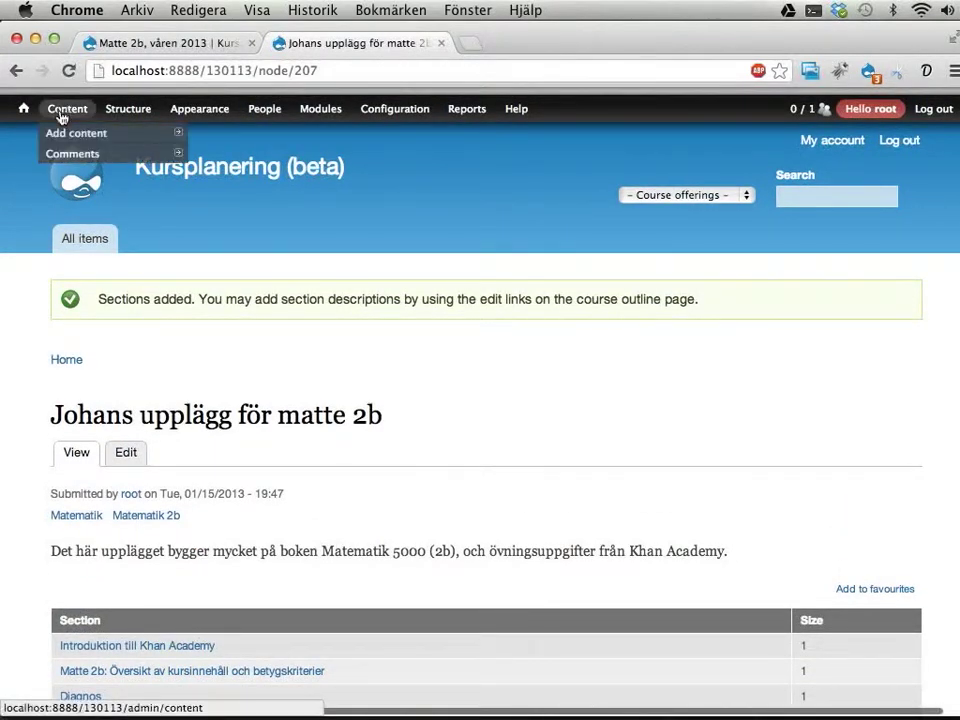
pyautogui.moveTo(75, 133)
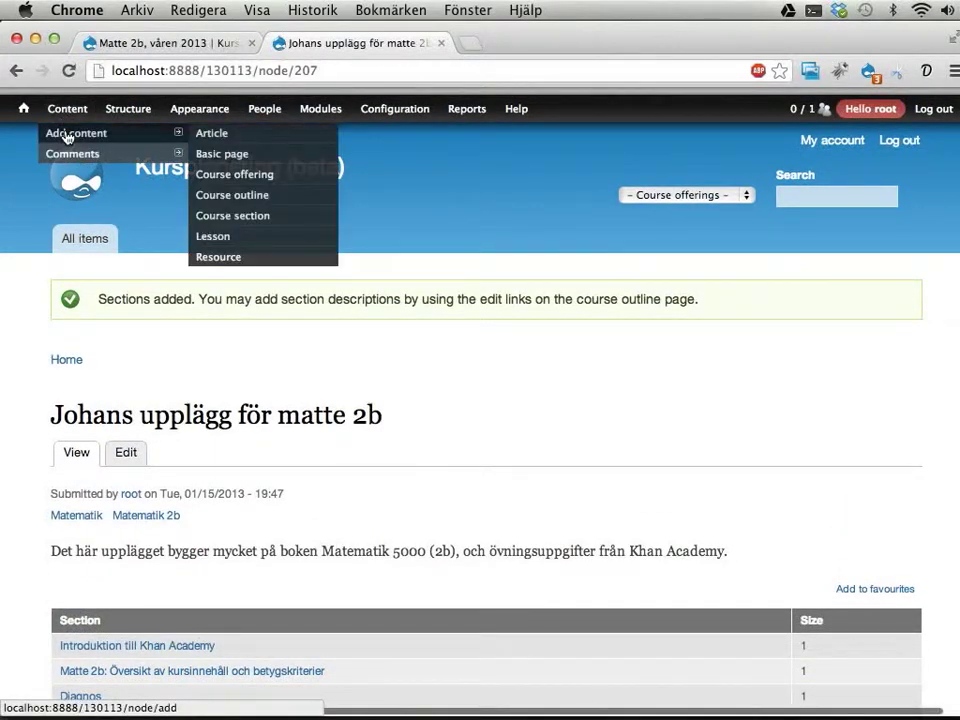
pyautogui.click(239, 181)
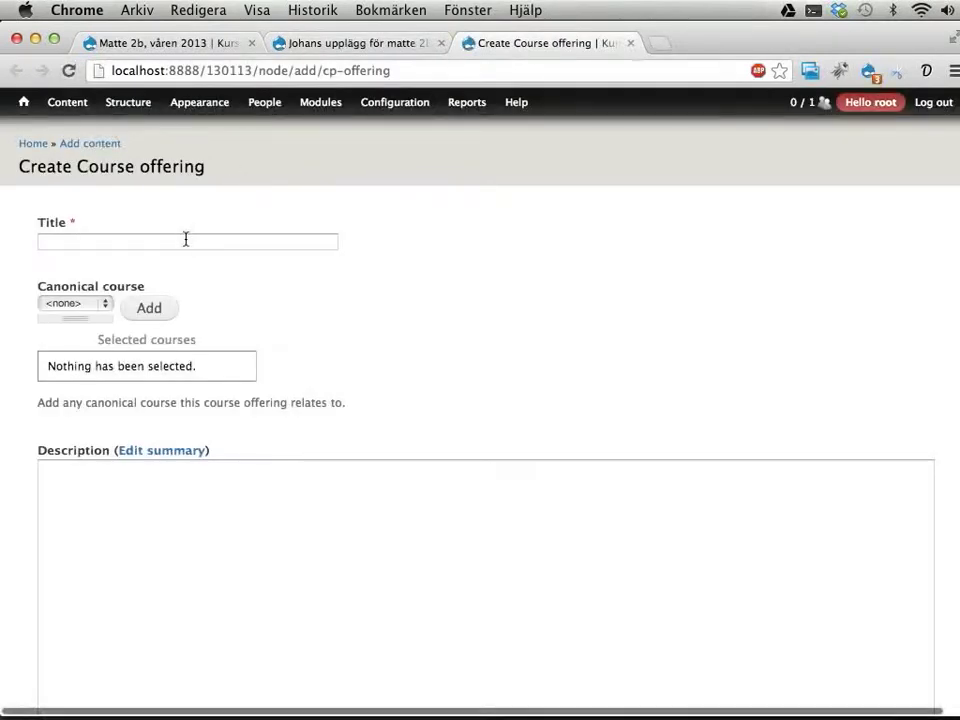
pyautogui.click(186, 239)
pyautogui.write('Matte')
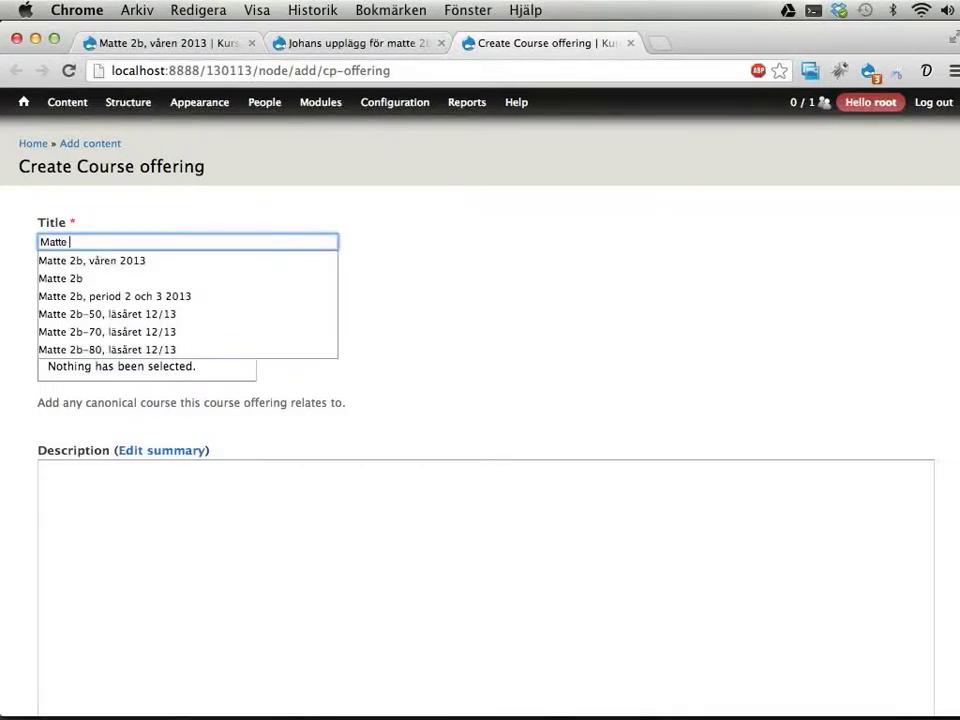
pyautogui.press('Down')
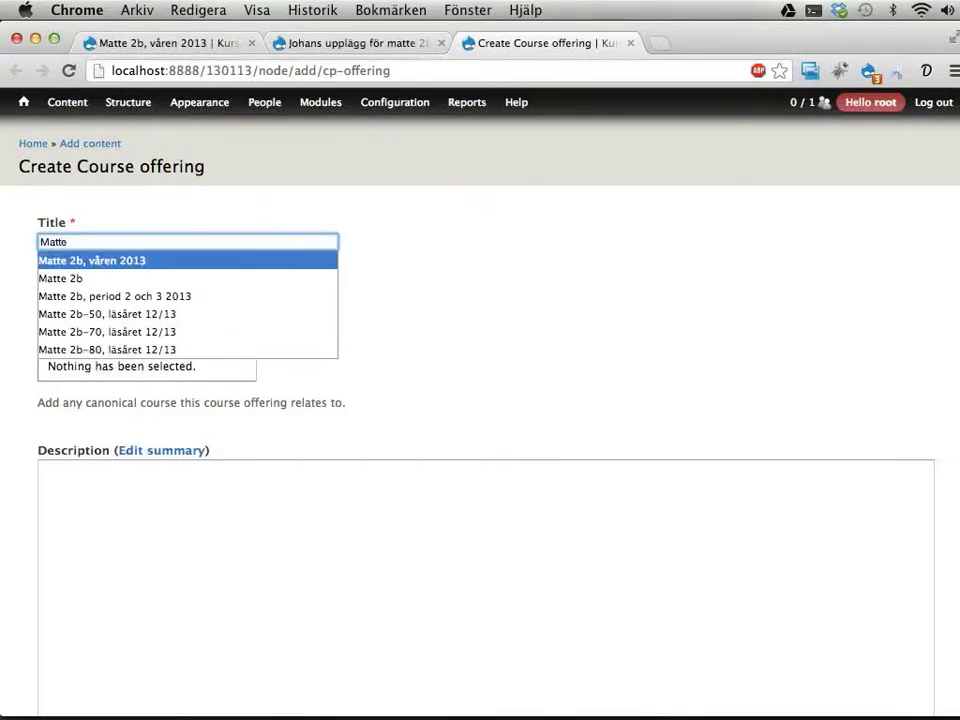
pyautogui.press('Down')
pyautogui.press('Down')
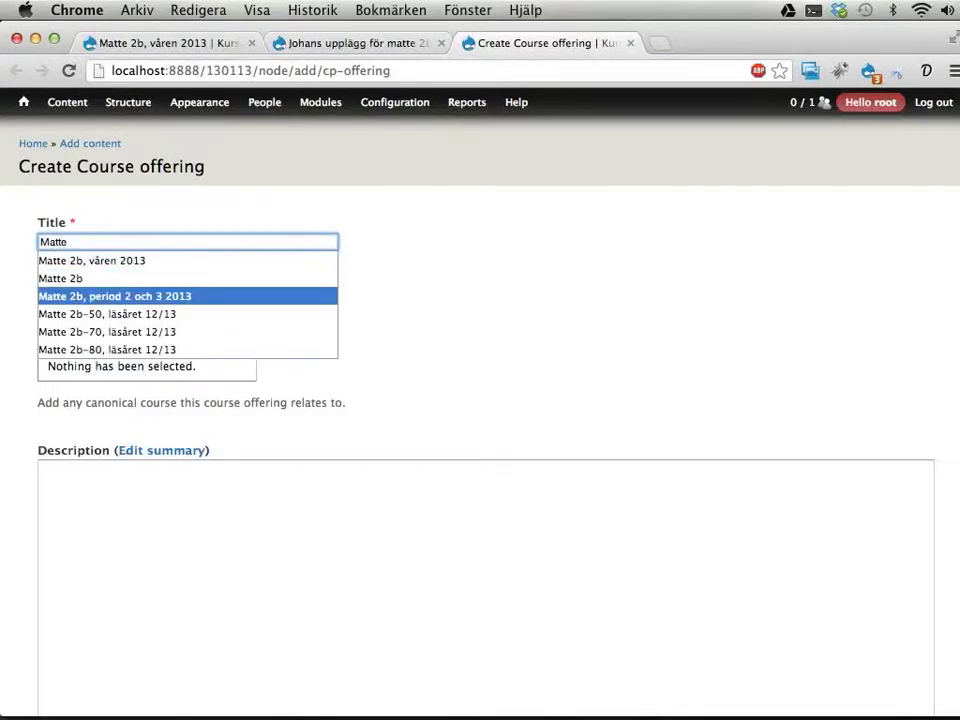
pyautogui.press('Return')
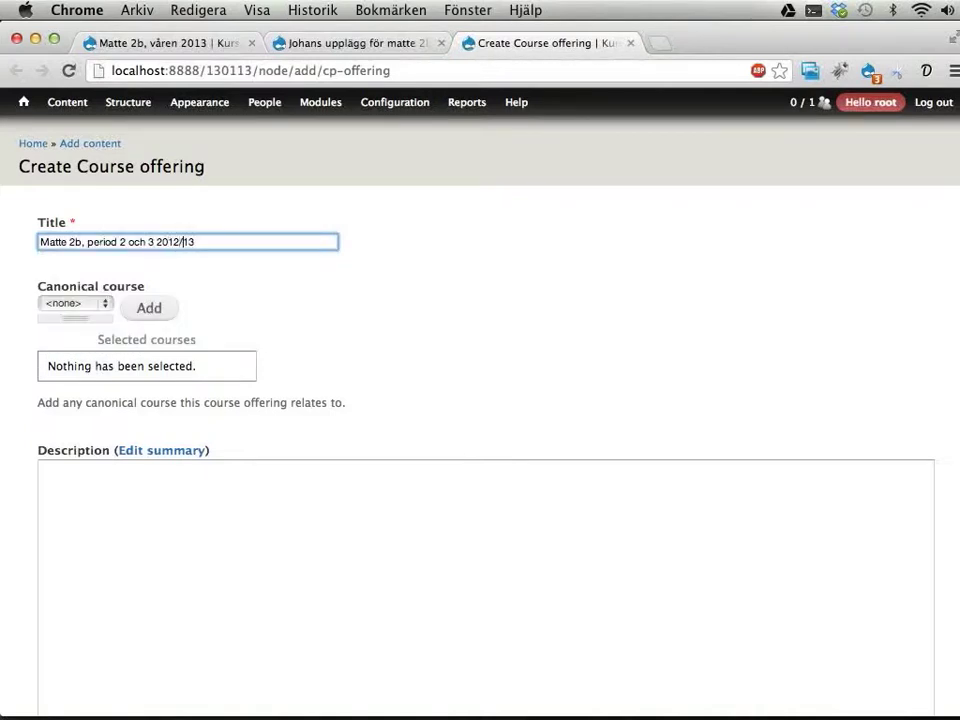
# Add Matematik › Matematik 2b as the course offering's canonical course
pyautogui.click(95, 304)
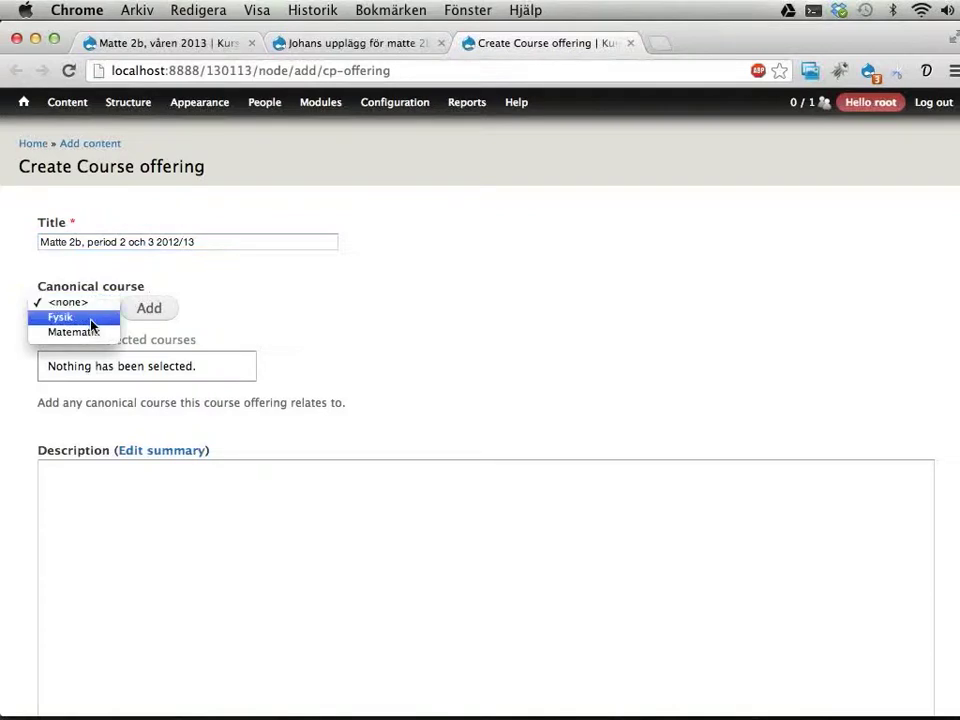
pyautogui.click(92, 333)
pyautogui.click(149, 309)
pyautogui.click(154, 306)
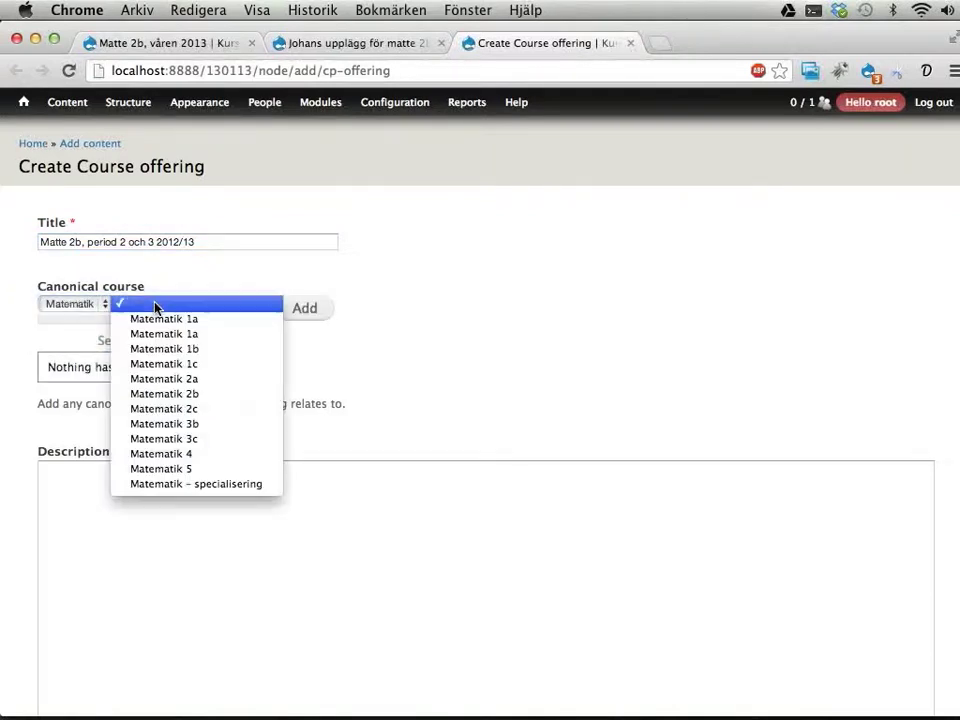
pyautogui.click(133, 399)
pyautogui.click(302, 312)
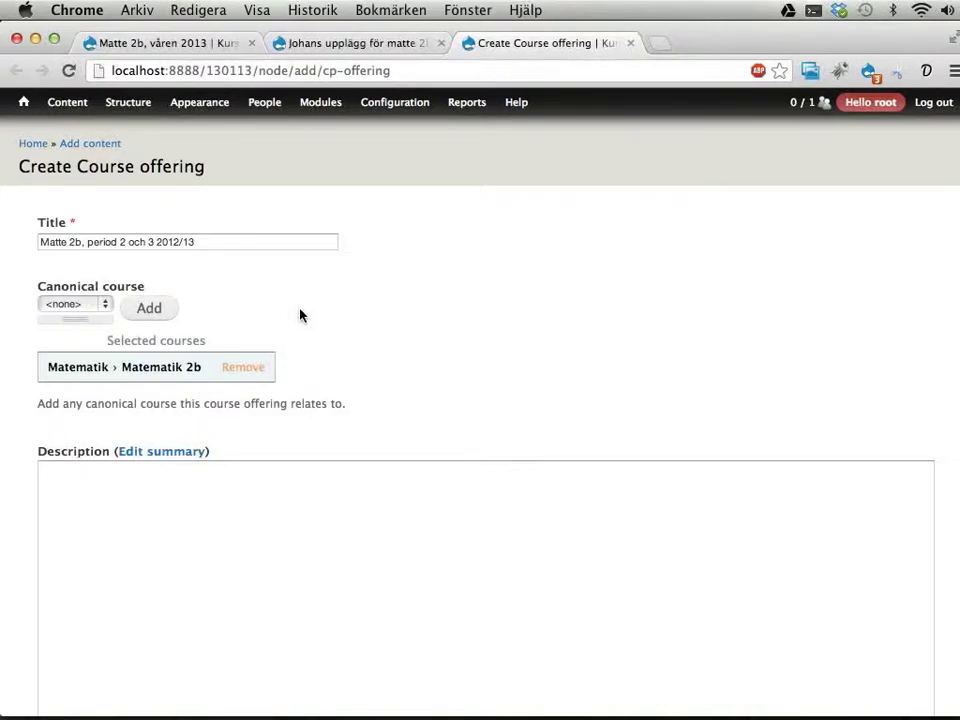
# Save the new course offering with its description left empty
pyautogui.scroll(-10, 336, 315)
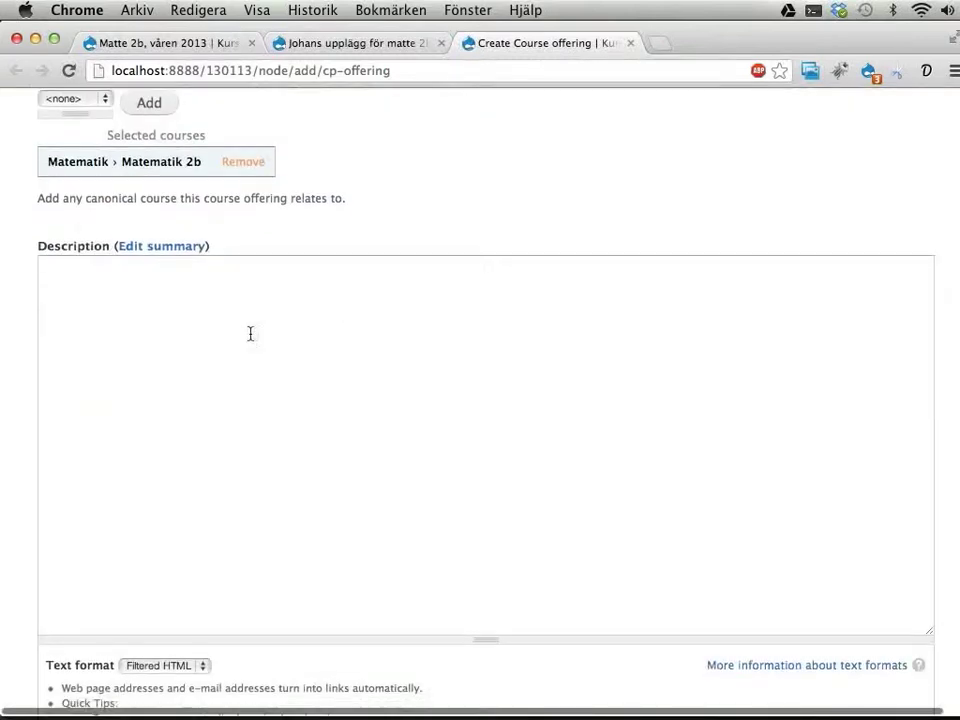
pyautogui.scroll(-1, 229, 366)
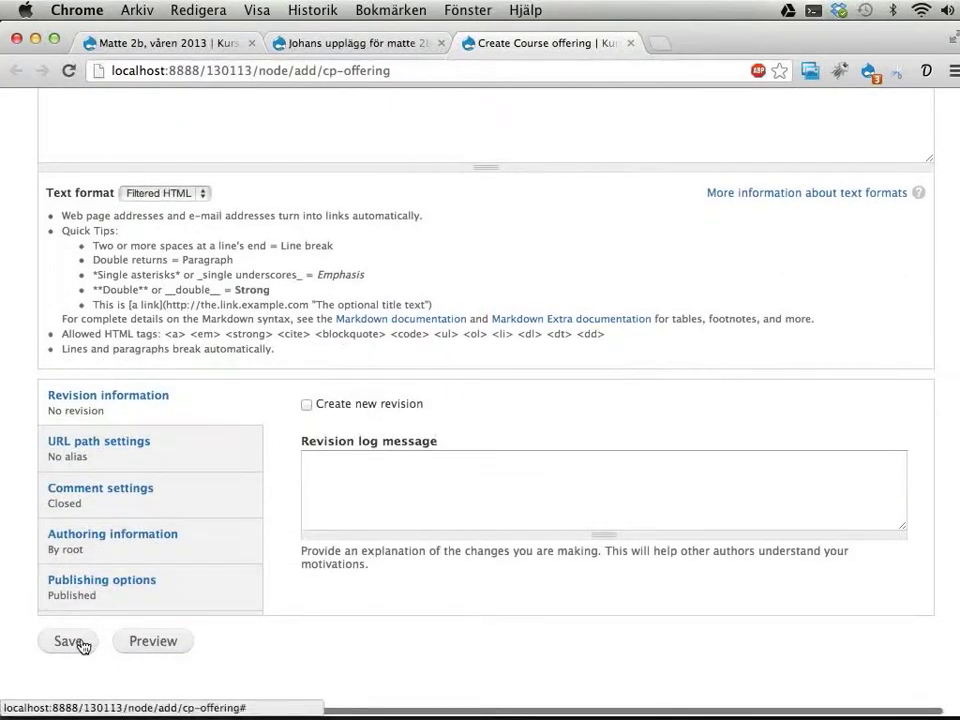
pyautogui.click(81, 643)
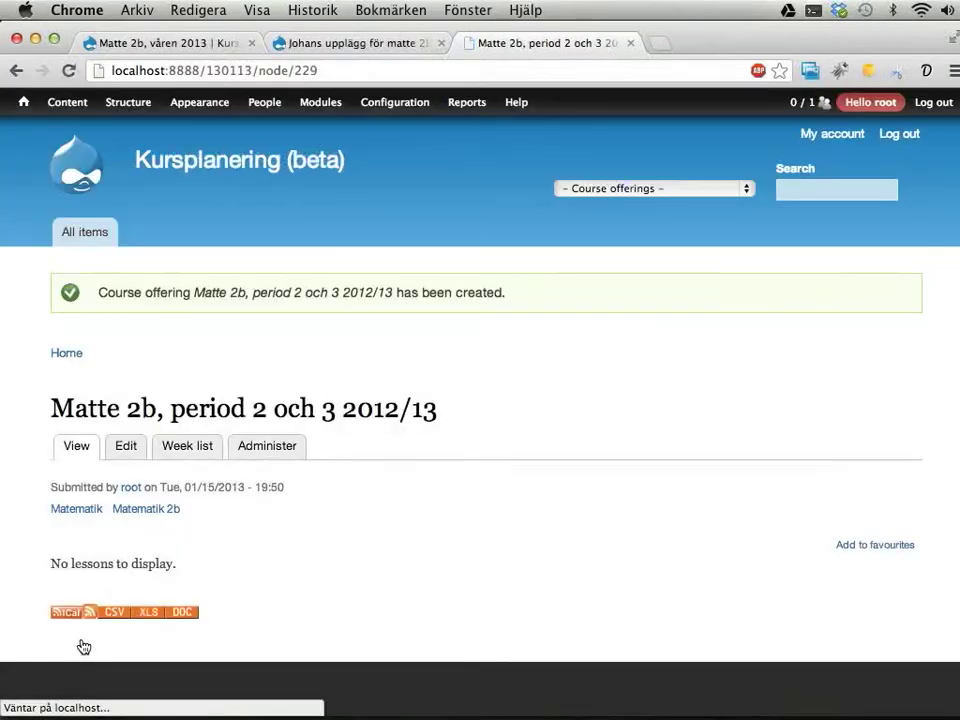
# Go to lesson administration for the new course offering and expand the Add lessons form
pyautogui.click(259, 452)
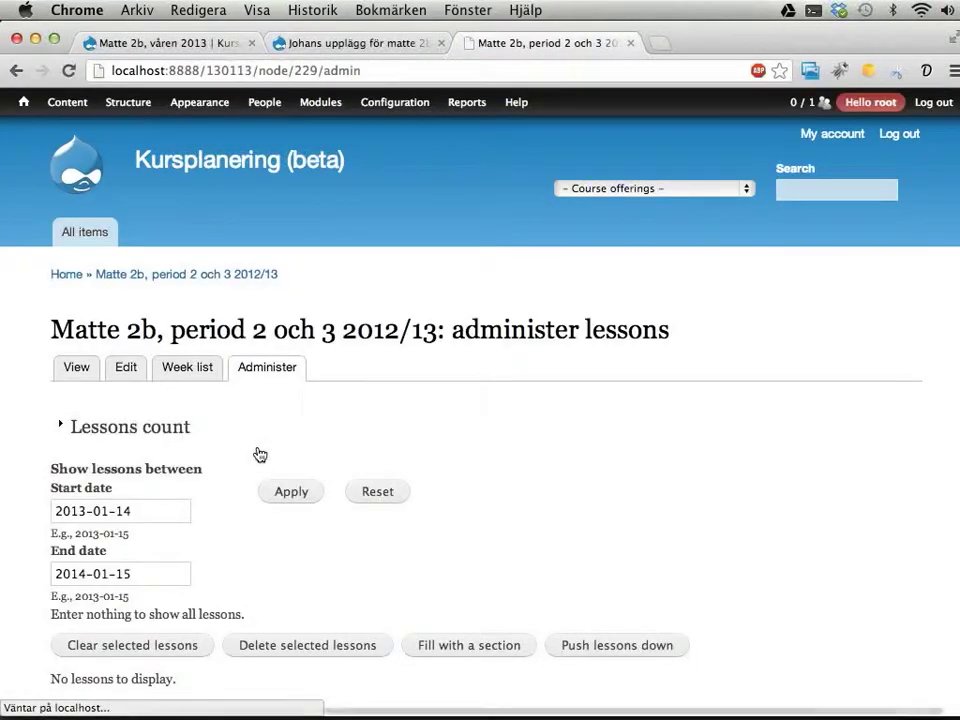
pyautogui.scroll(-5, 235, 508)
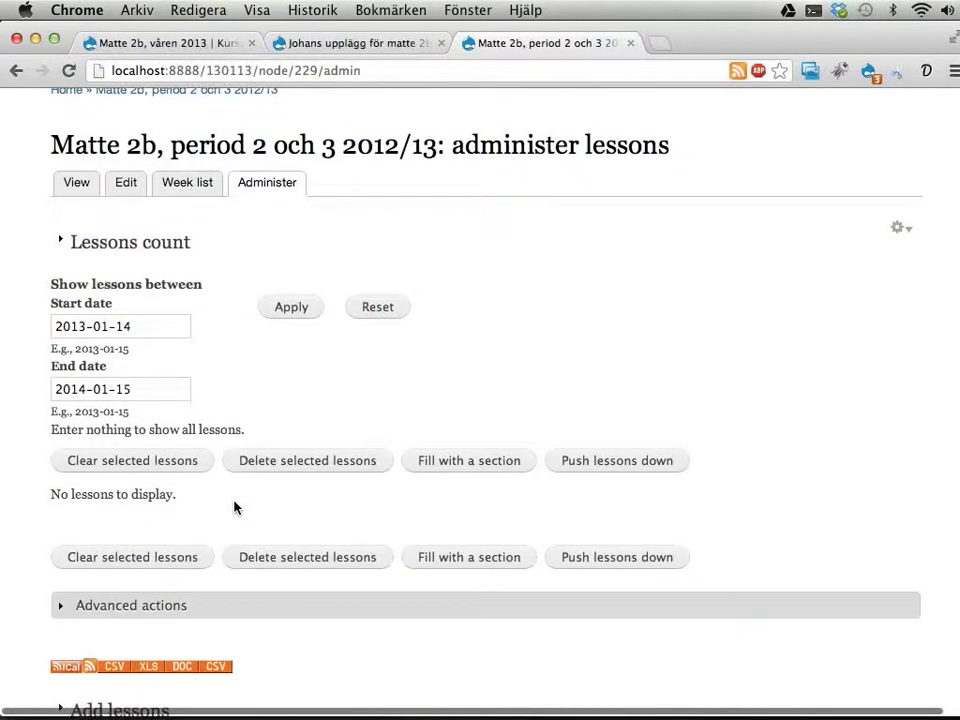
pyautogui.scroll(-5, 263, 514)
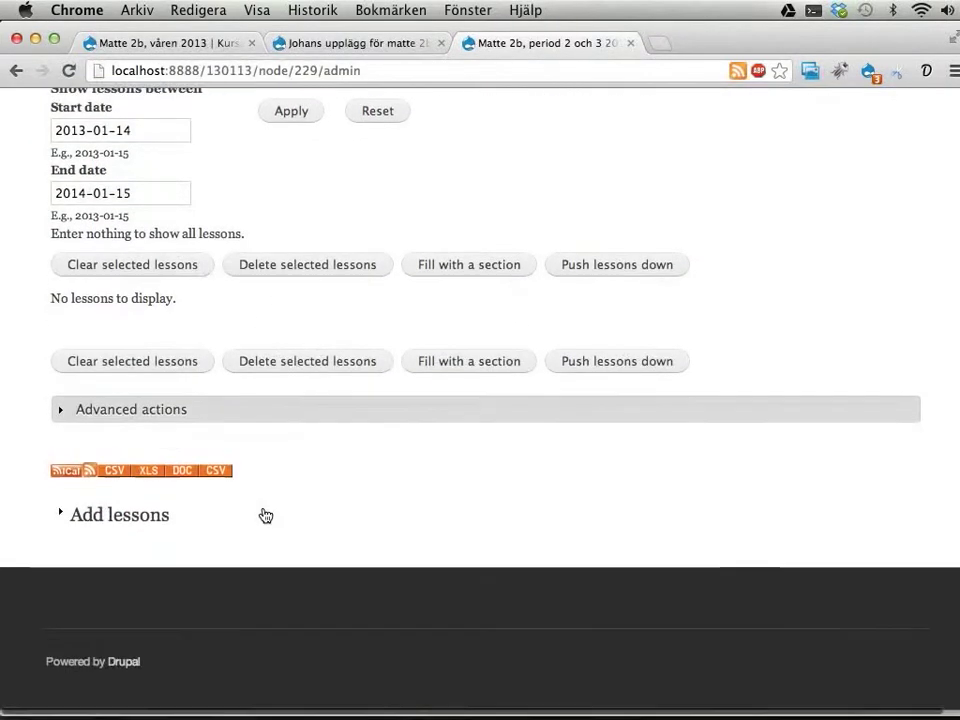
pyautogui.click(144, 529)
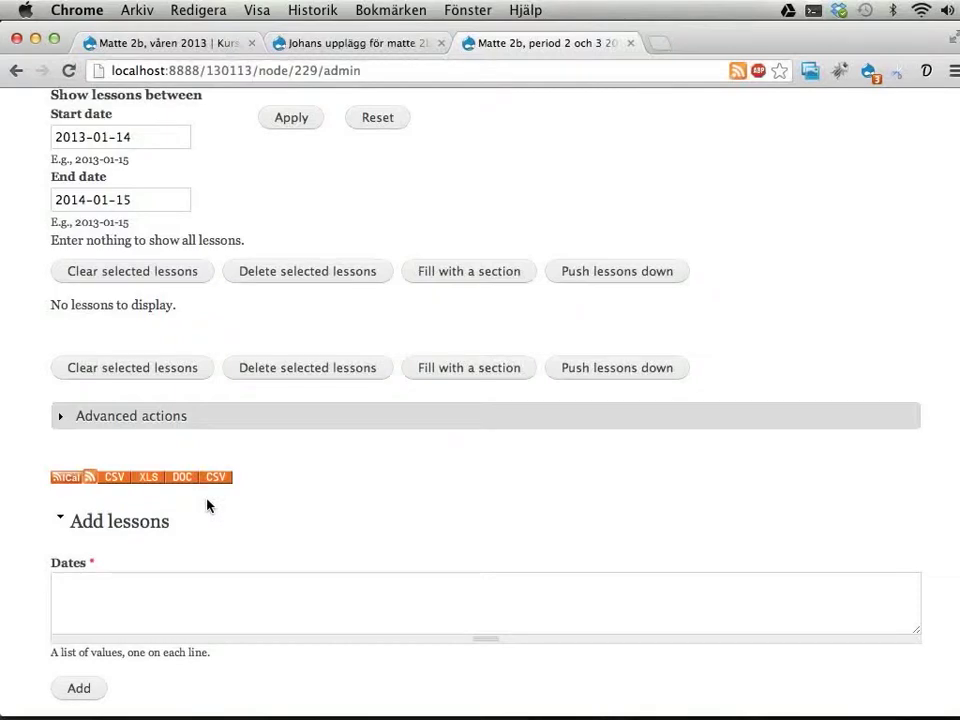
# Switch to the Fraise text editor and copy the whole Block 4 timestamp list, lines 4 to 94, from block 4.txt
pyautogui.press('super+Tab')
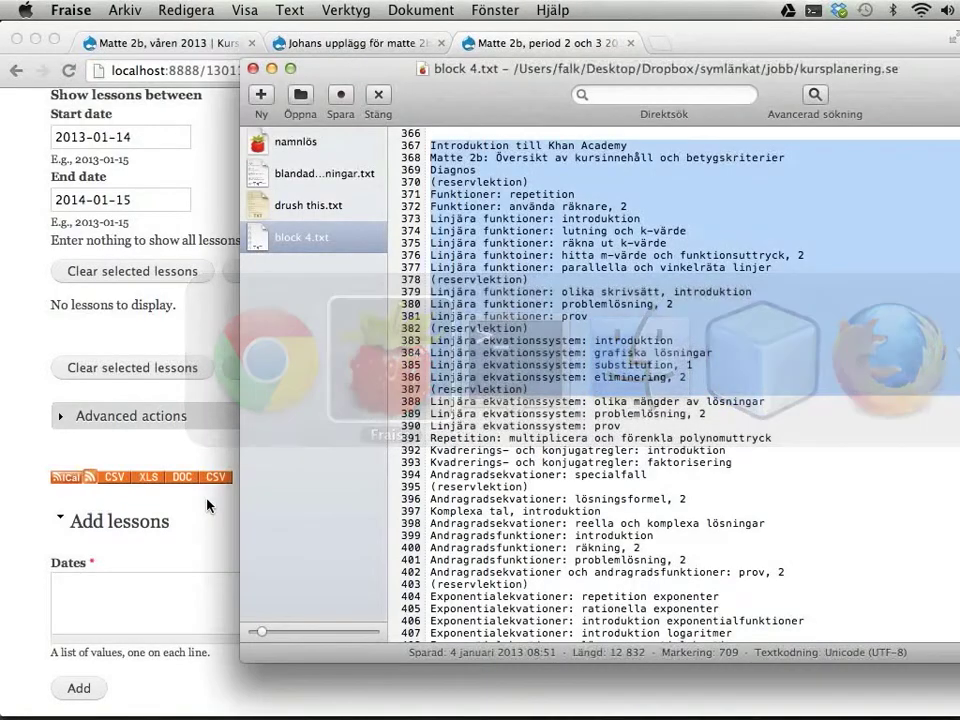
pyautogui.scroll(20, 580, 405)
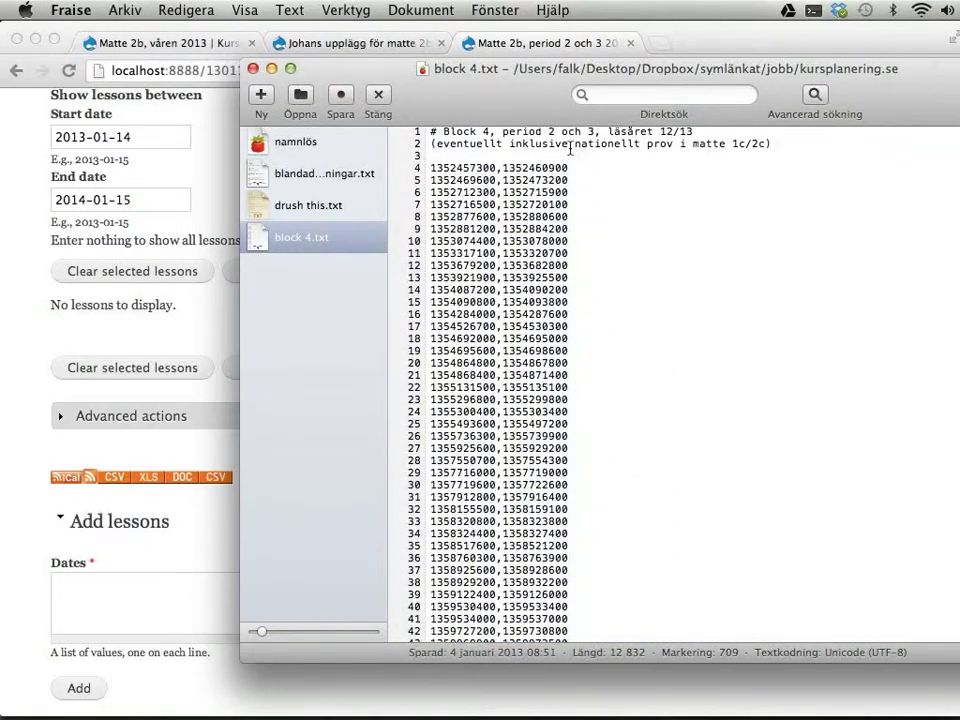
pyautogui.click(571, 155)
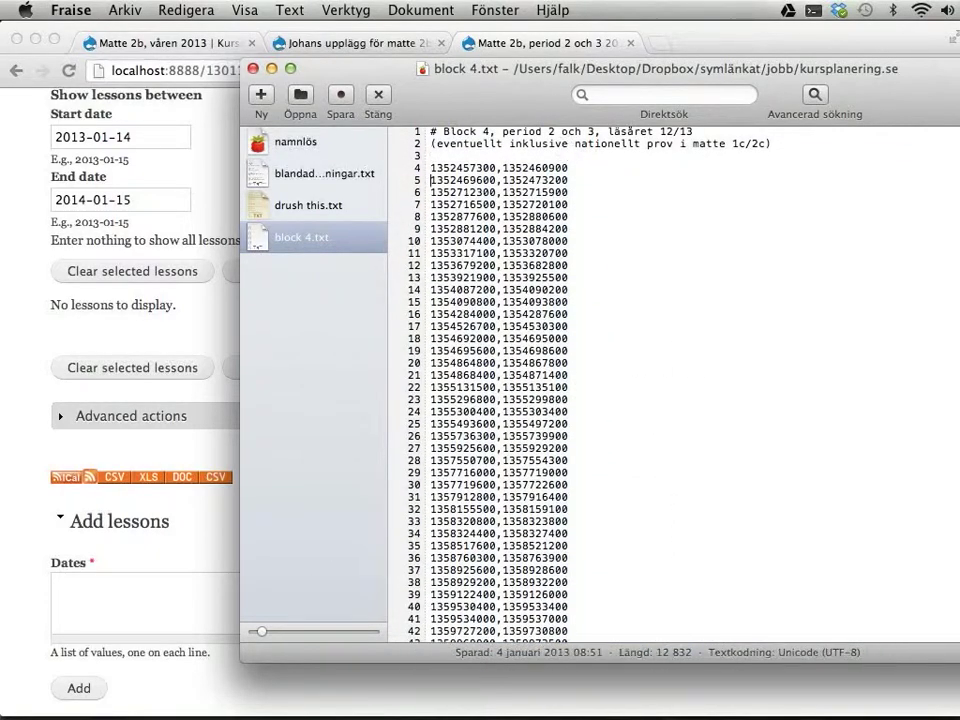
pyautogui.scroll(-20, 673, 359)
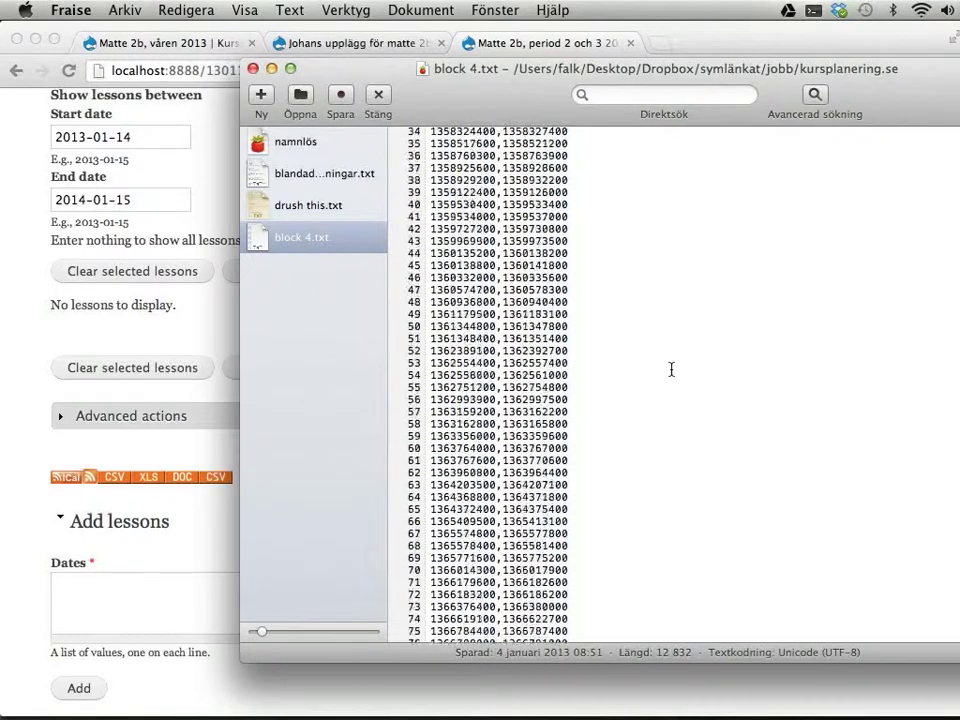
pyautogui.keyDown('shift'); pyautogui.click(575, 509); pyautogui.keyUp('shift')
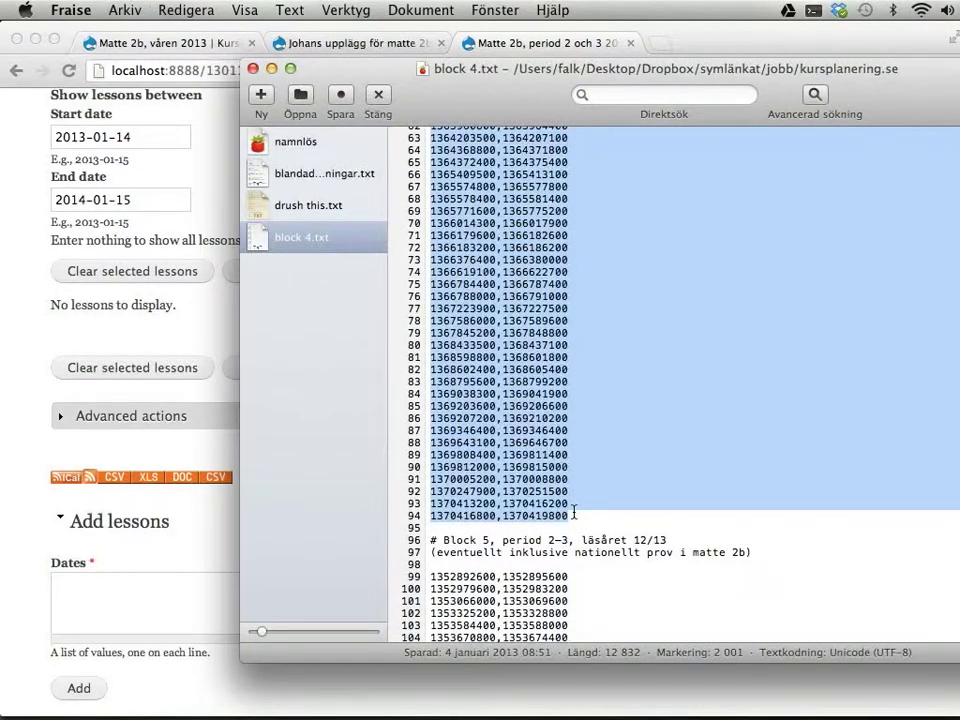
# Switch back to Chrome, paste the copied timestamps as the lesson dates and add the lessons
pyautogui.press('super+Tab')
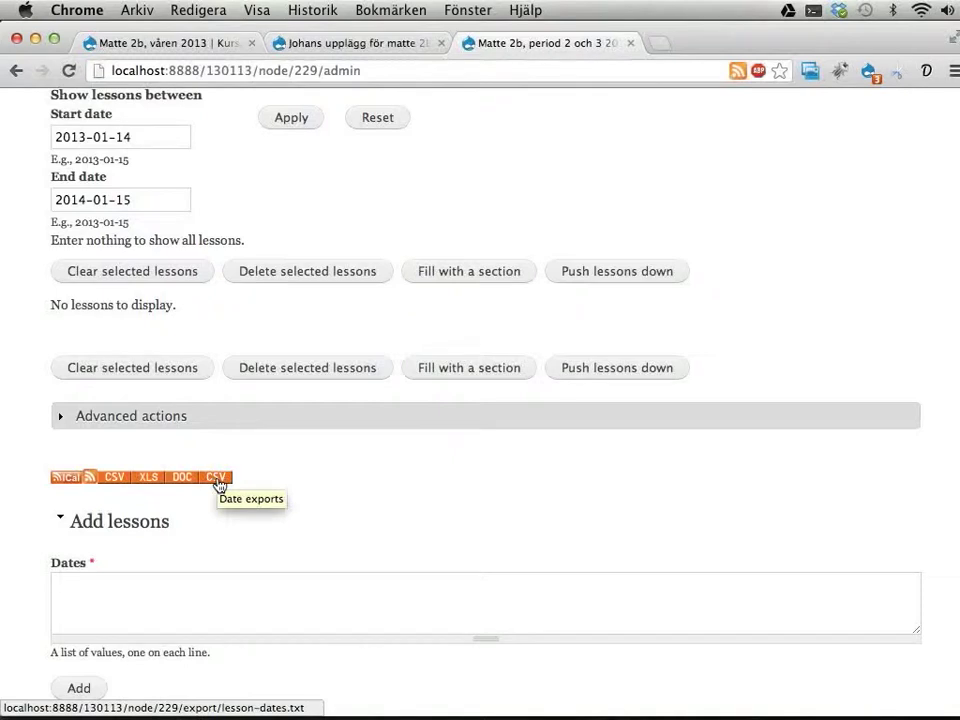
pyautogui.click(160, 602)
pyautogui.press('super+v')
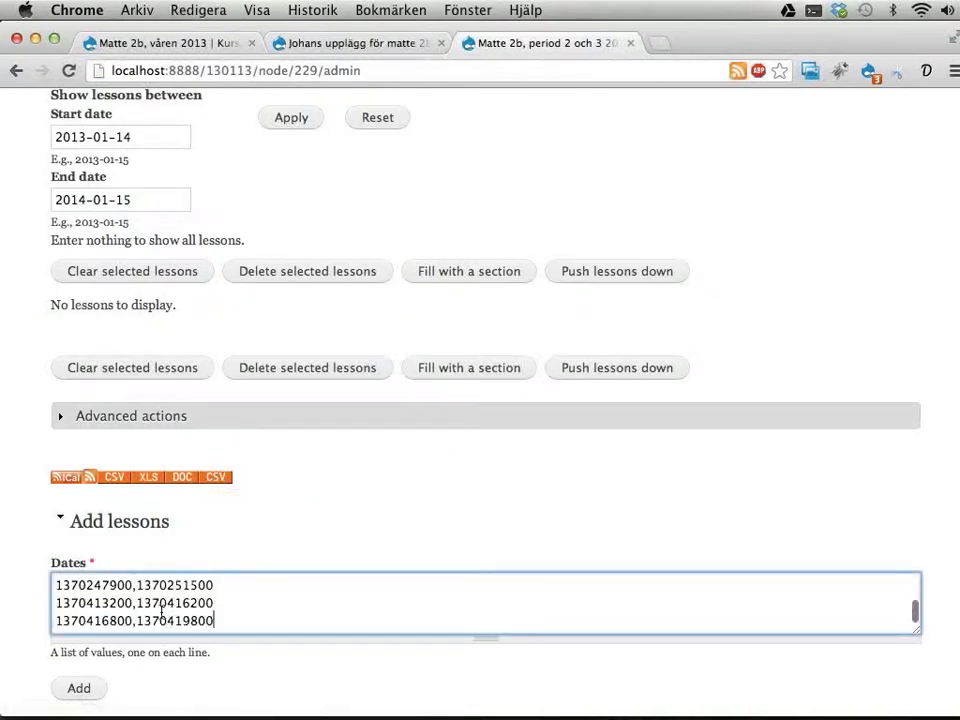
pyautogui.click(84, 688)
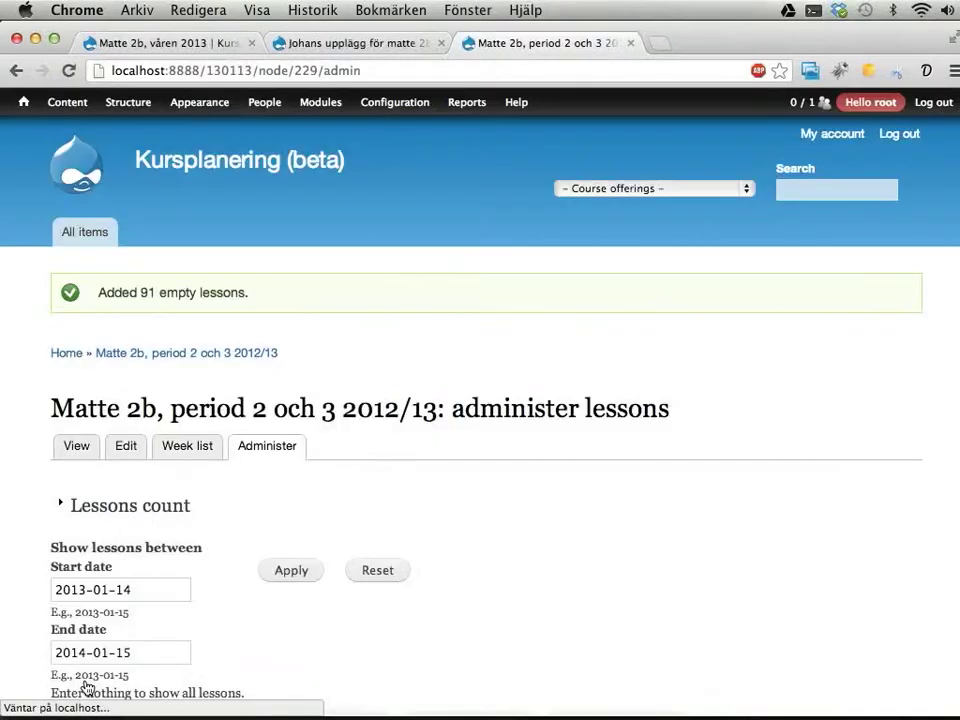
# Examine the dates of the added empty lessons and the section list of the matte 2b course outline
pyautogui.scroll(-4, 298, 540)
pyautogui.scroll(-5, 298, 540)
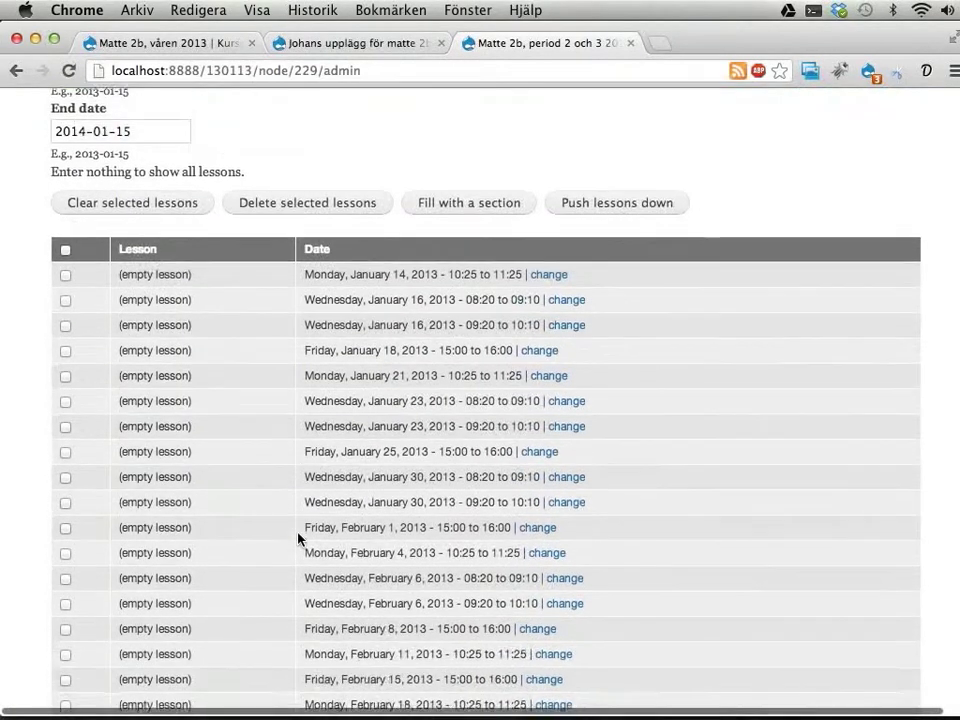
pyautogui.scroll(-10, 298, 540)
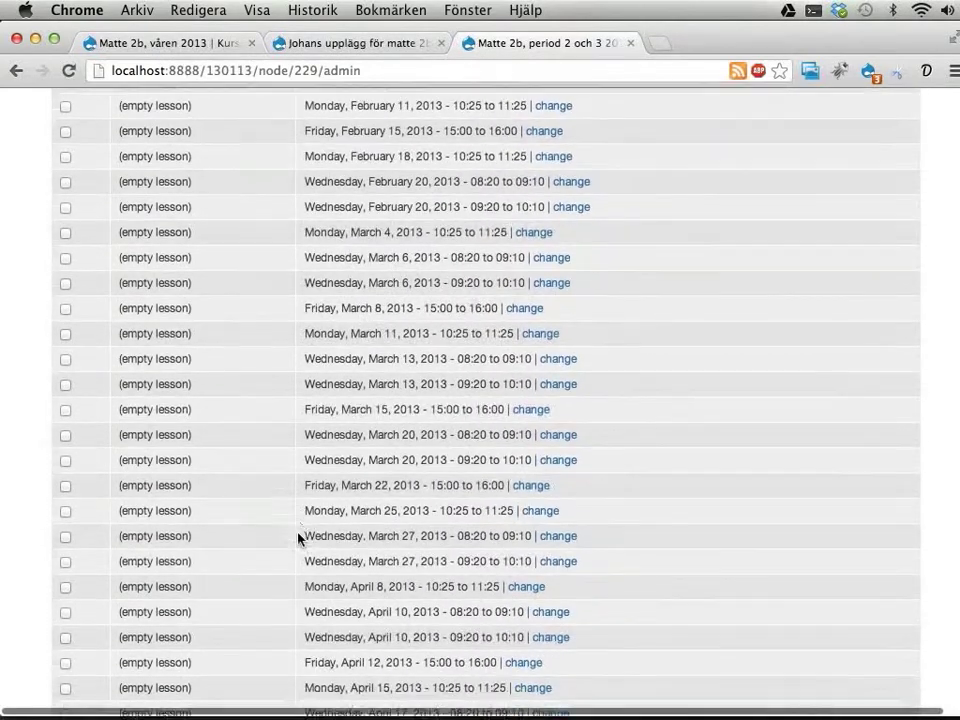
pyautogui.scroll(15, 298, 540)
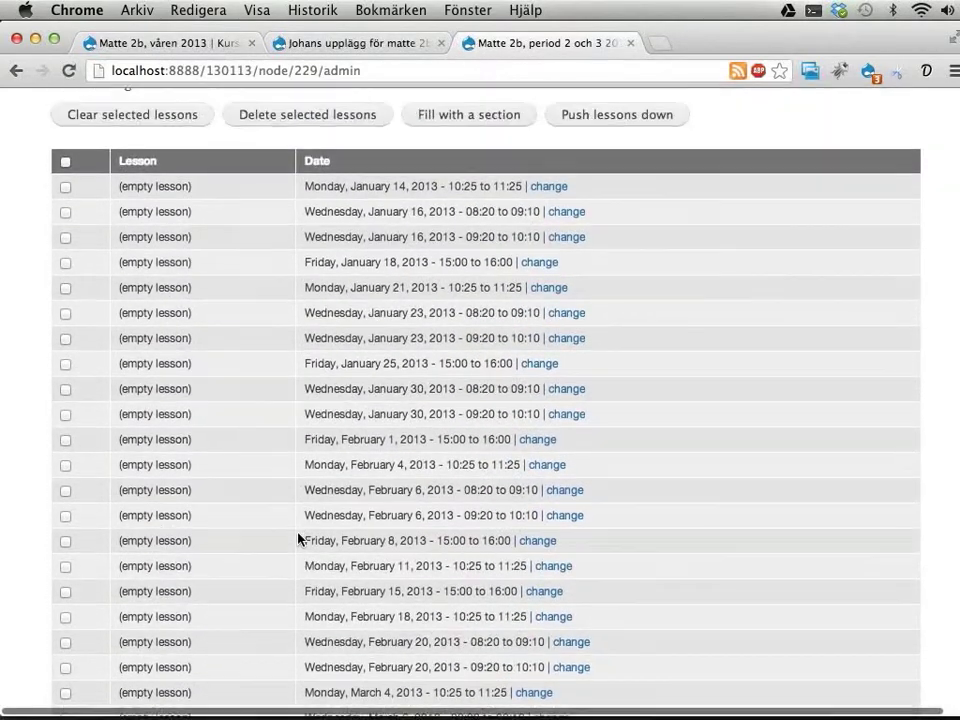
pyautogui.scroll(1, 190, 323)
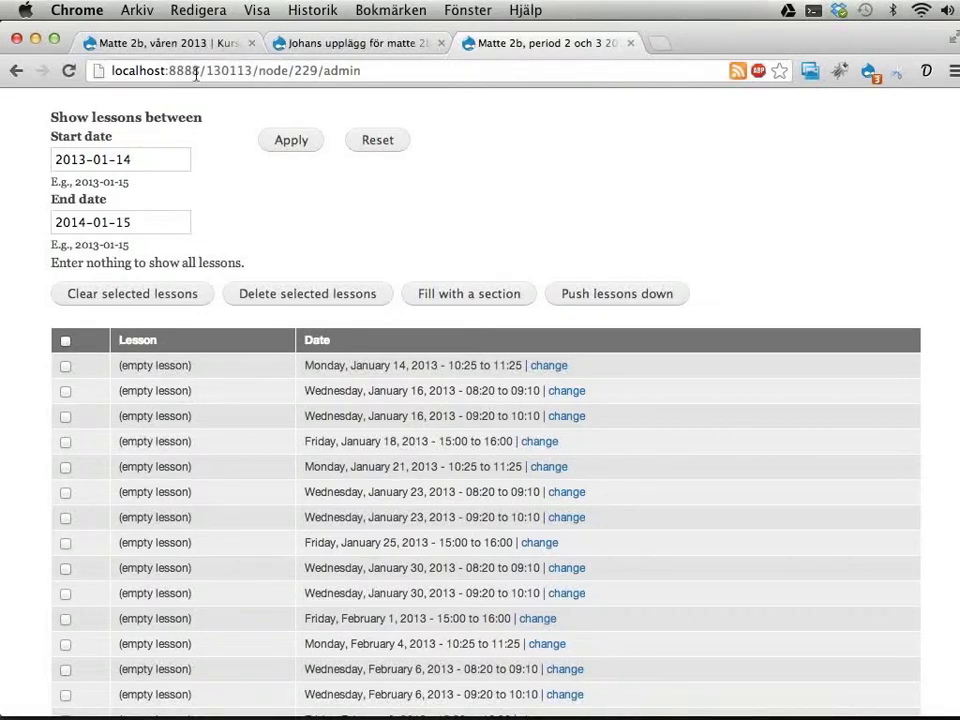
pyautogui.click(148, 36)
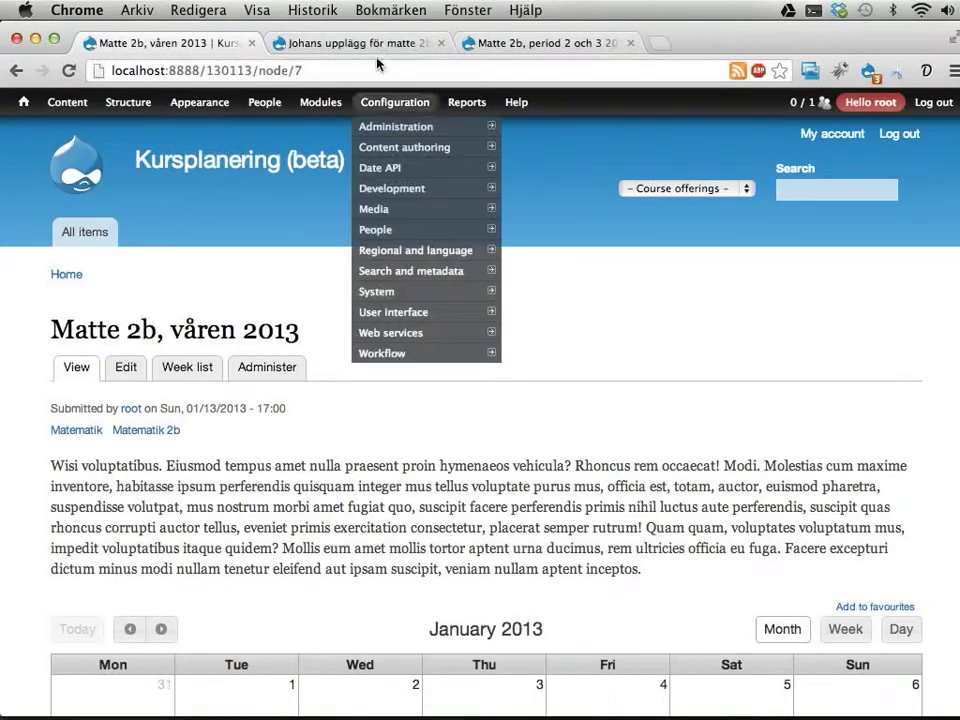
pyautogui.click(373, 43)
pyautogui.scroll(-5, 310, 432)
pyautogui.scroll(-5, 311, 431)
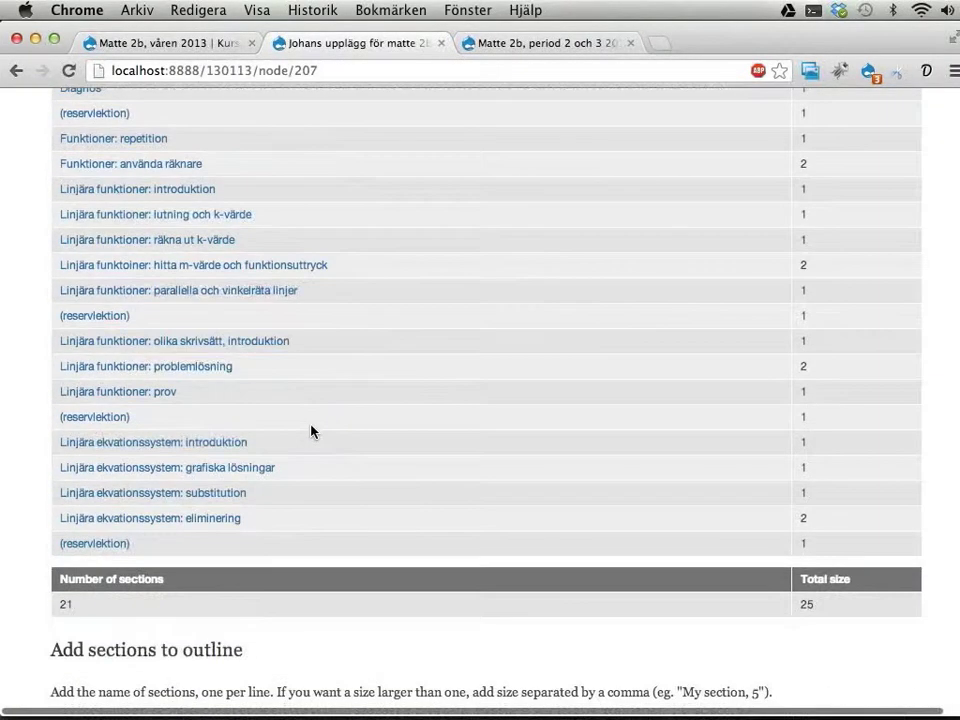
pyautogui.scroll(2, 311, 431)
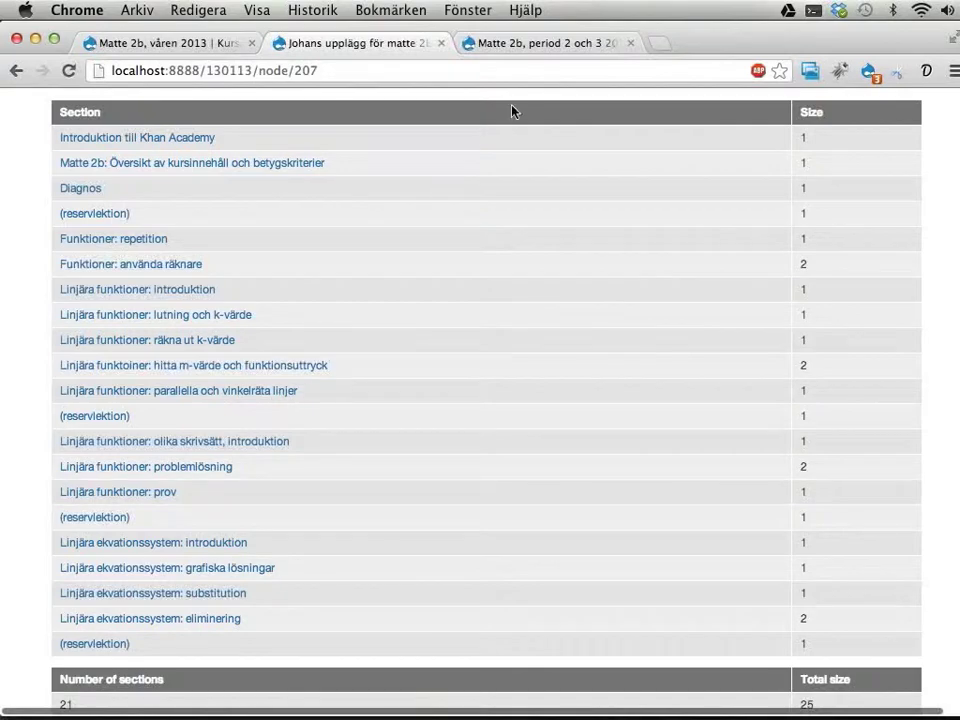
# Select all listed lessons of the period 2 och 3 course offering and start the Fill with course outline action
pyautogui.click(559, 44)
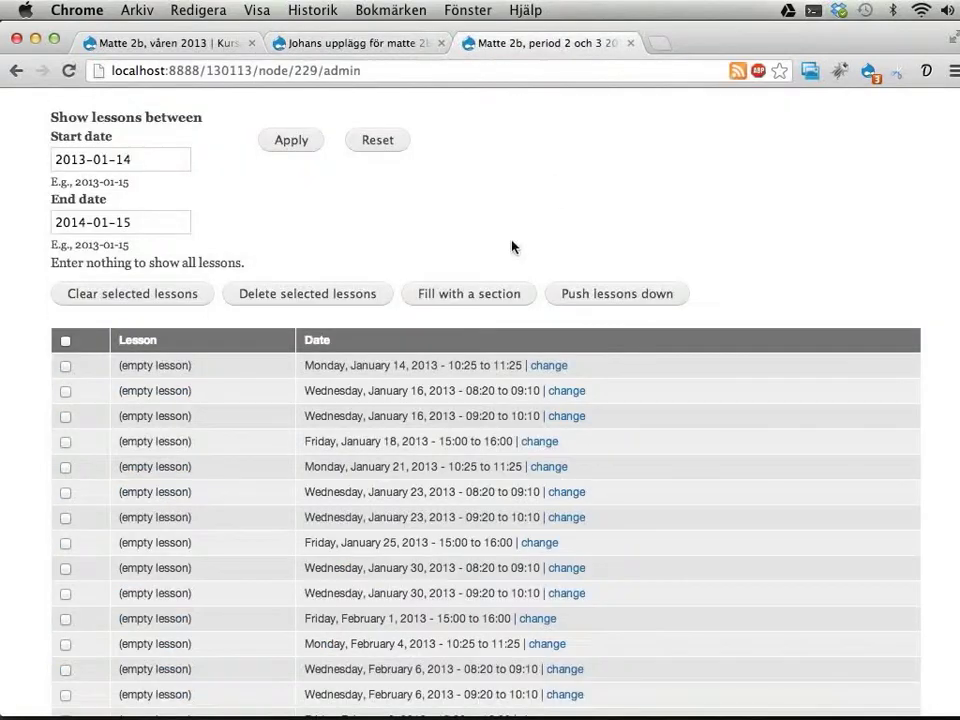
pyautogui.scroll(-5, 390, 322)
pyautogui.scroll(4, 390, 322)
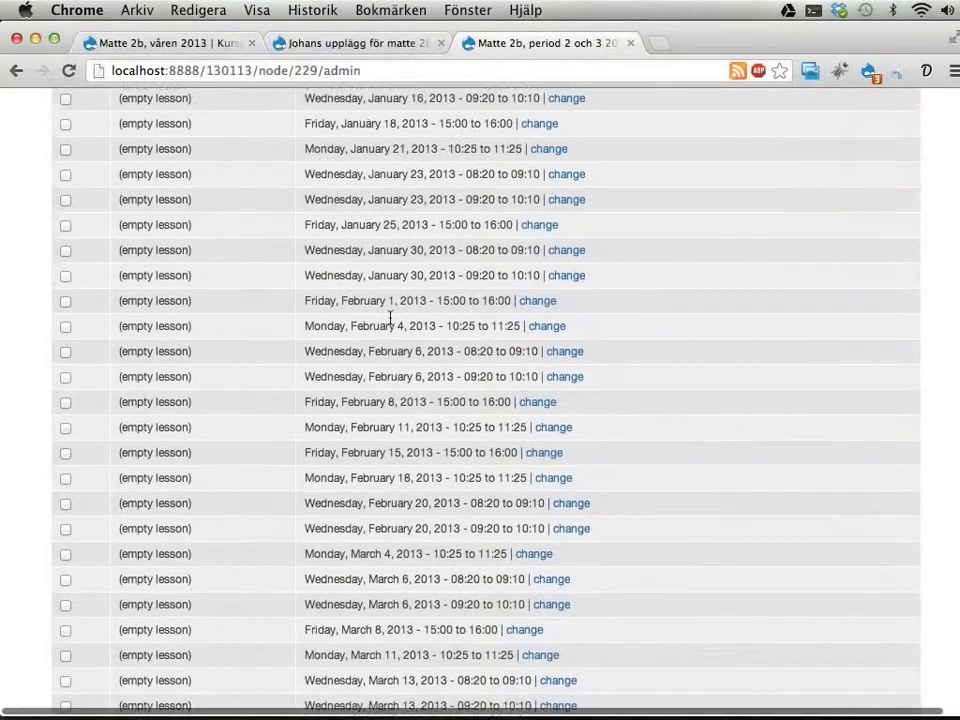
pyautogui.scroll(2, 390, 322)
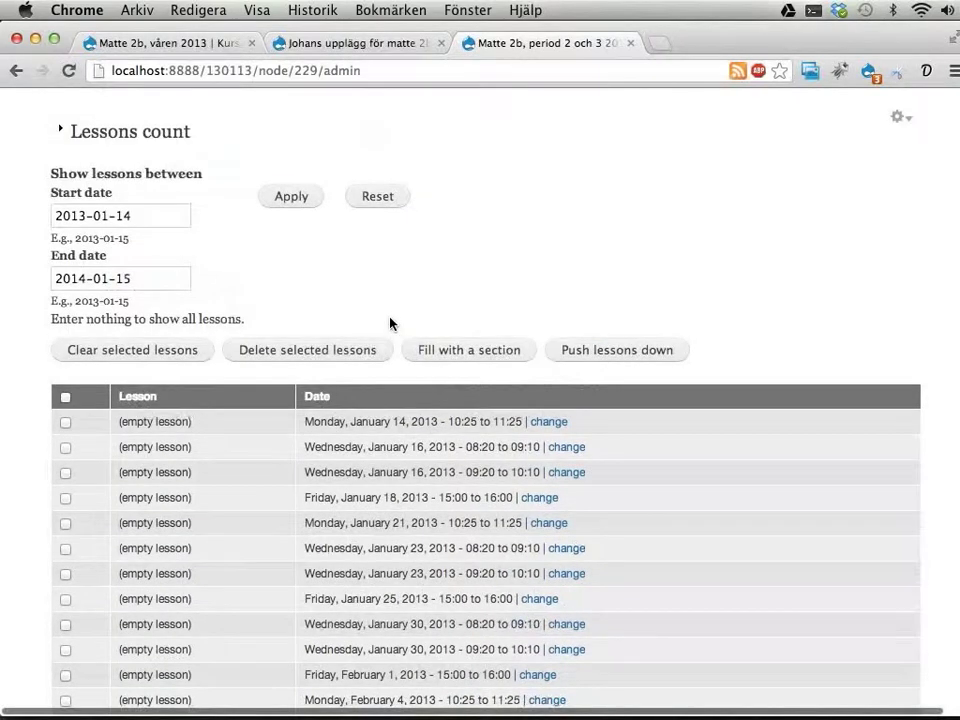
pyautogui.click(66, 398)
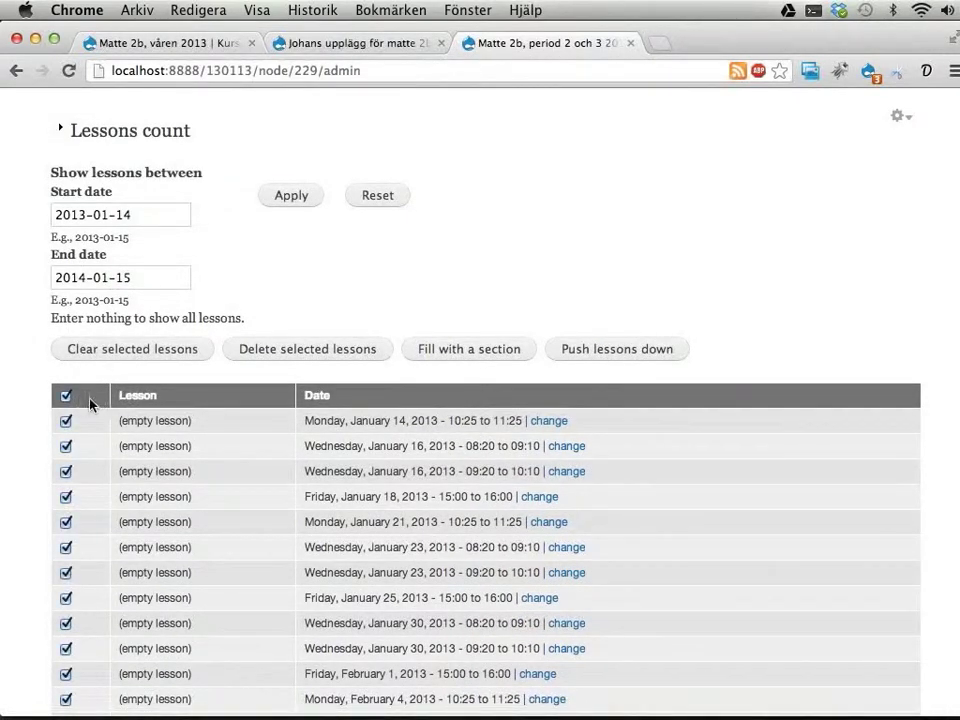
pyautogui.scroll(-3, 210, 476)
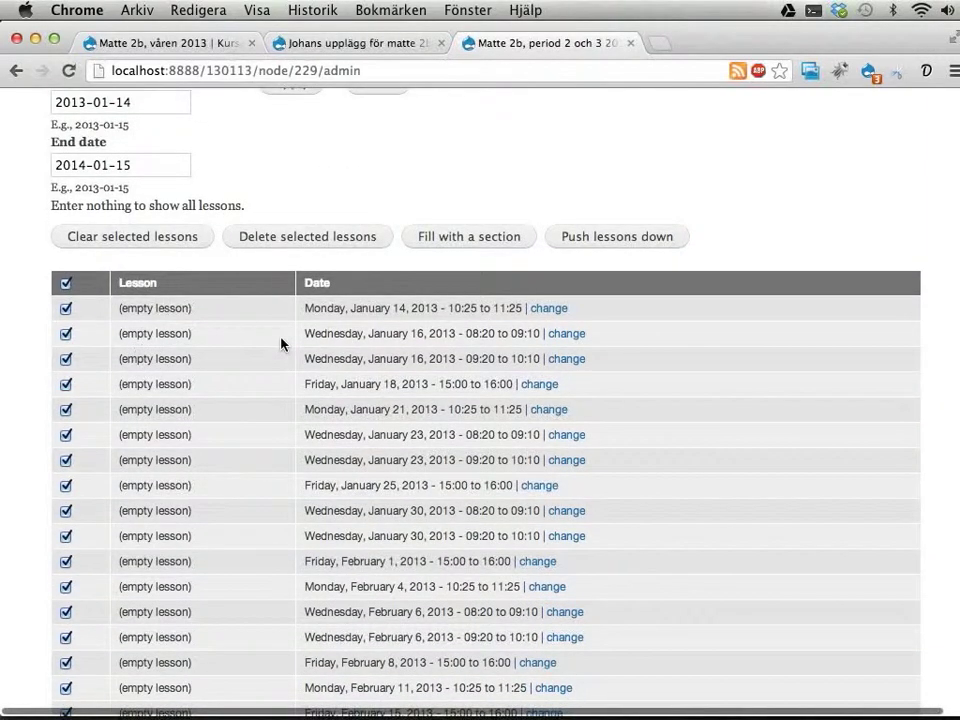
pyautogui.scroll(-15, 280, 344)
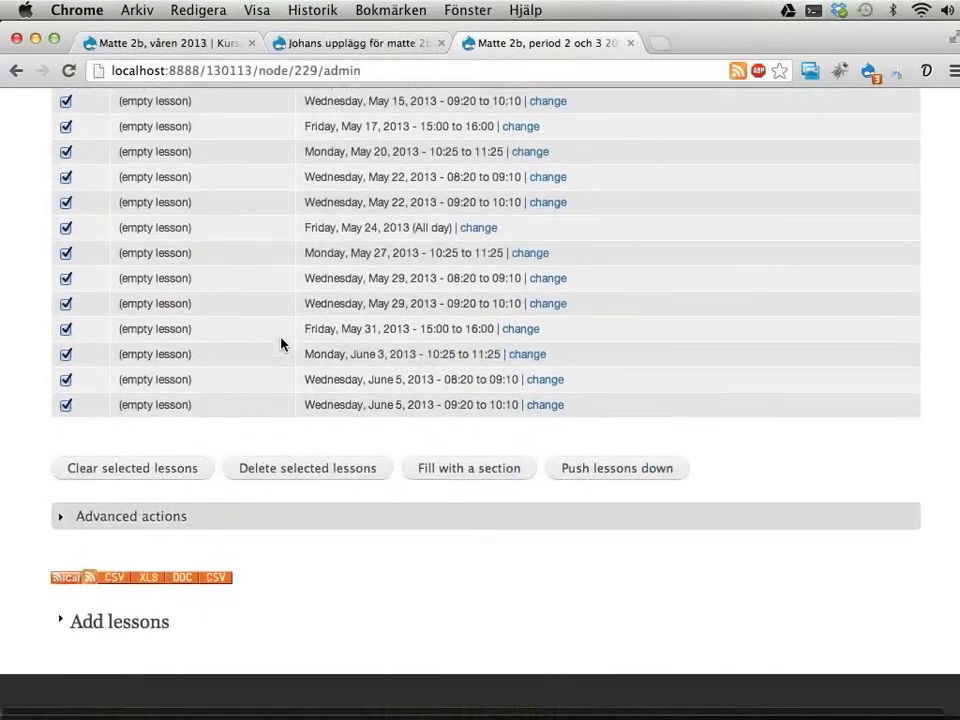
pyautogui.scroll(-1, 281, 343)
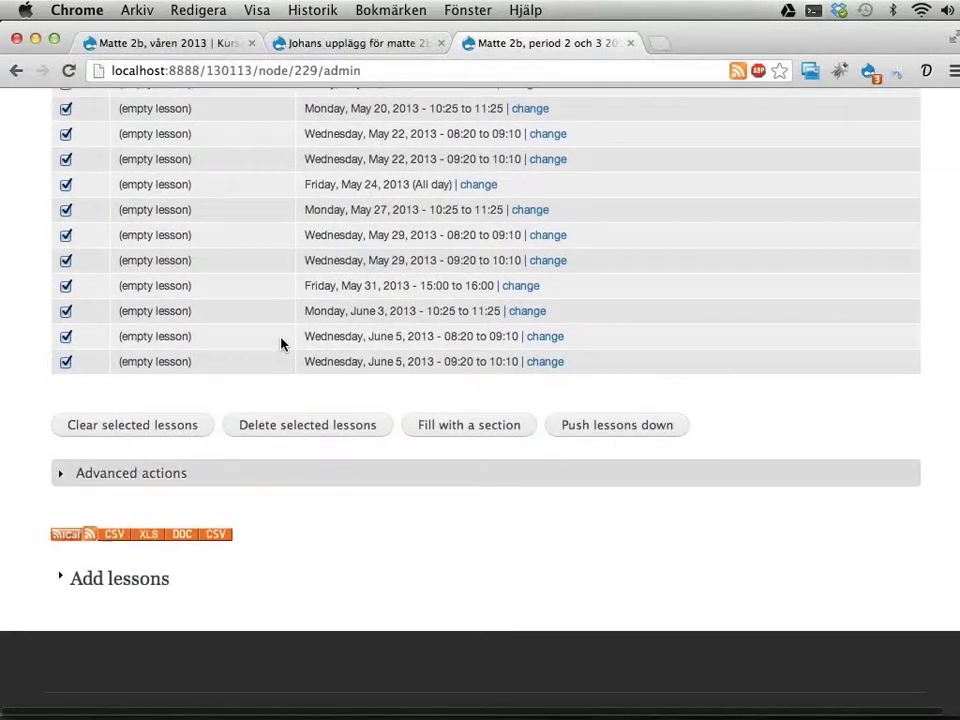
pyautogui.click(160, 476)
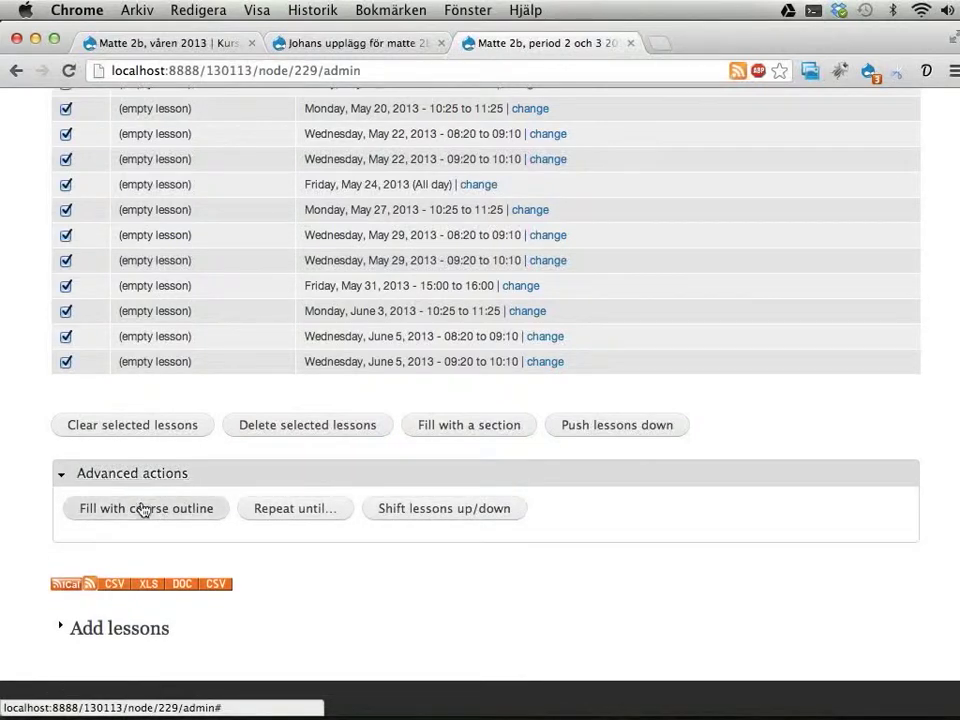
pyautogui.click(115, 511)
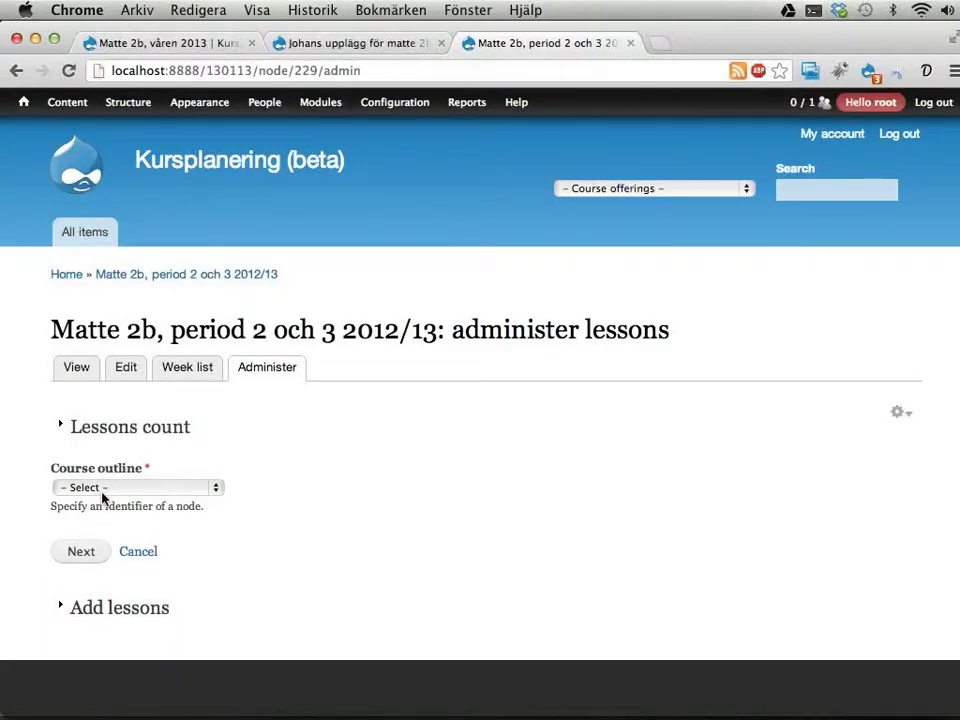
# Choose the matte 2b course outline and fill the selected lessons with it
pyautogui.click(98, 489)
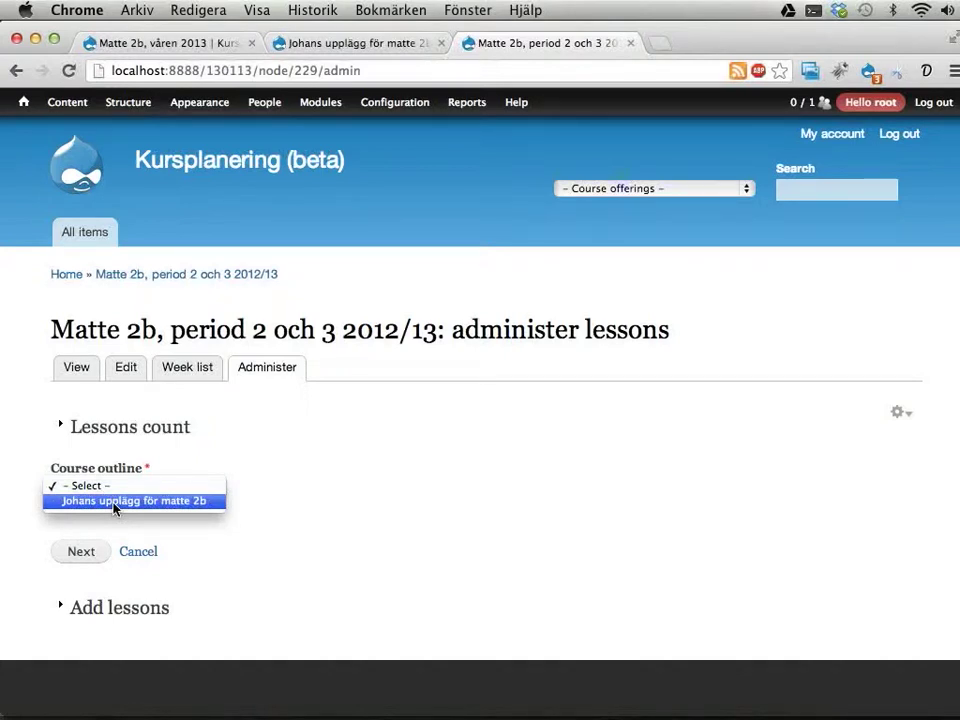
pyautogui.click(114, 502)
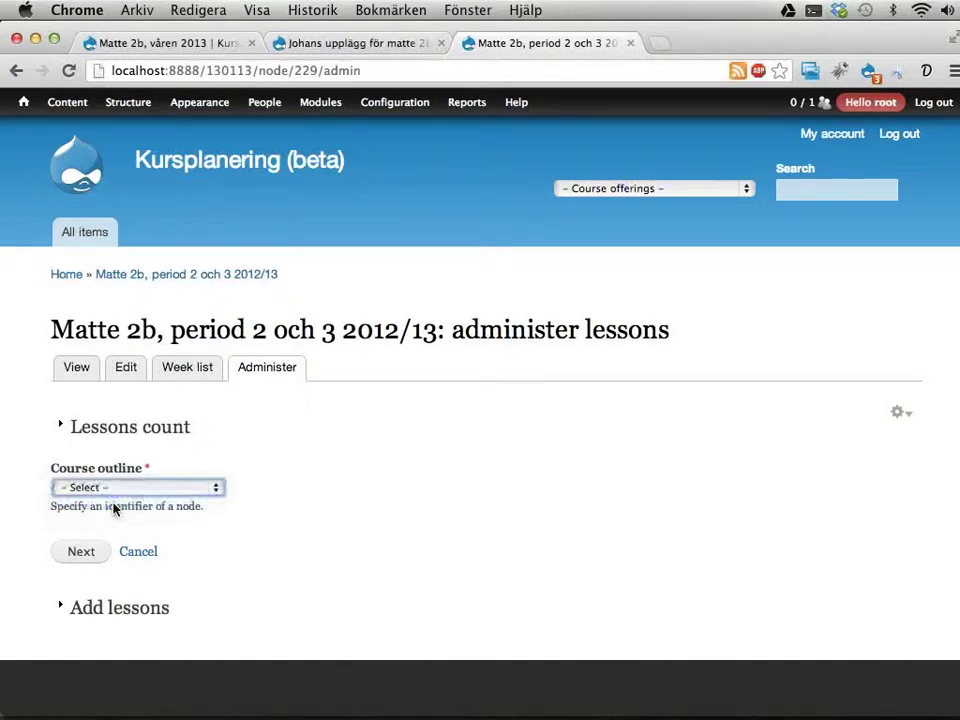
pyautogui.click(81, 553)
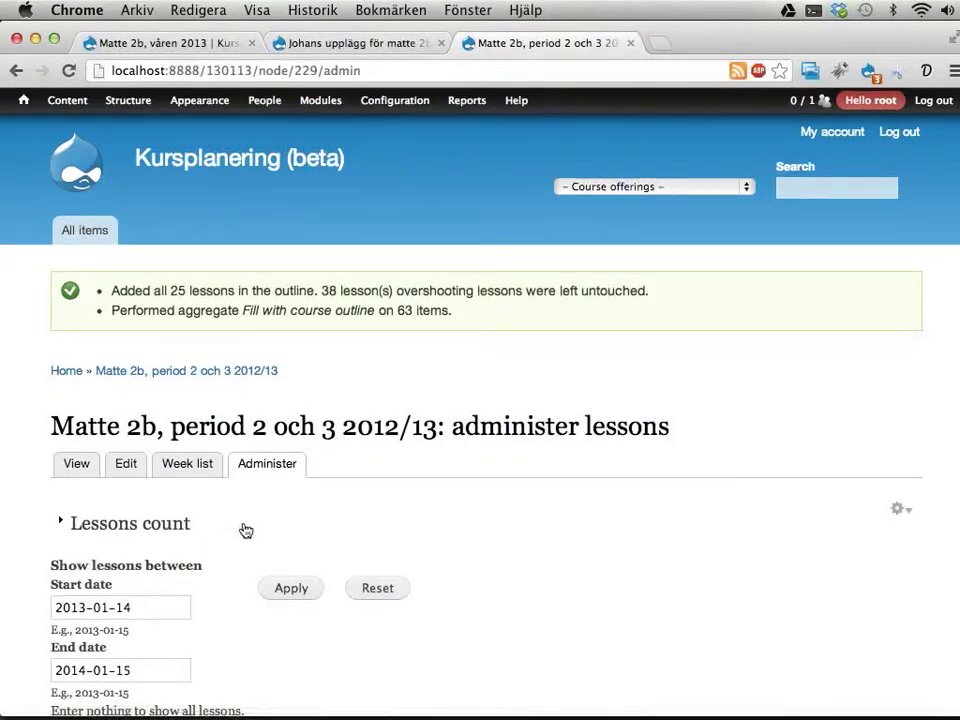
# Examine the fill summary and how the outline sections are distributed across the lesson dates
pyautogui.scroll(-2, 172, 352)
pyautogui.moveTo(134, 228); pyautogui.dragTo(232, 228)
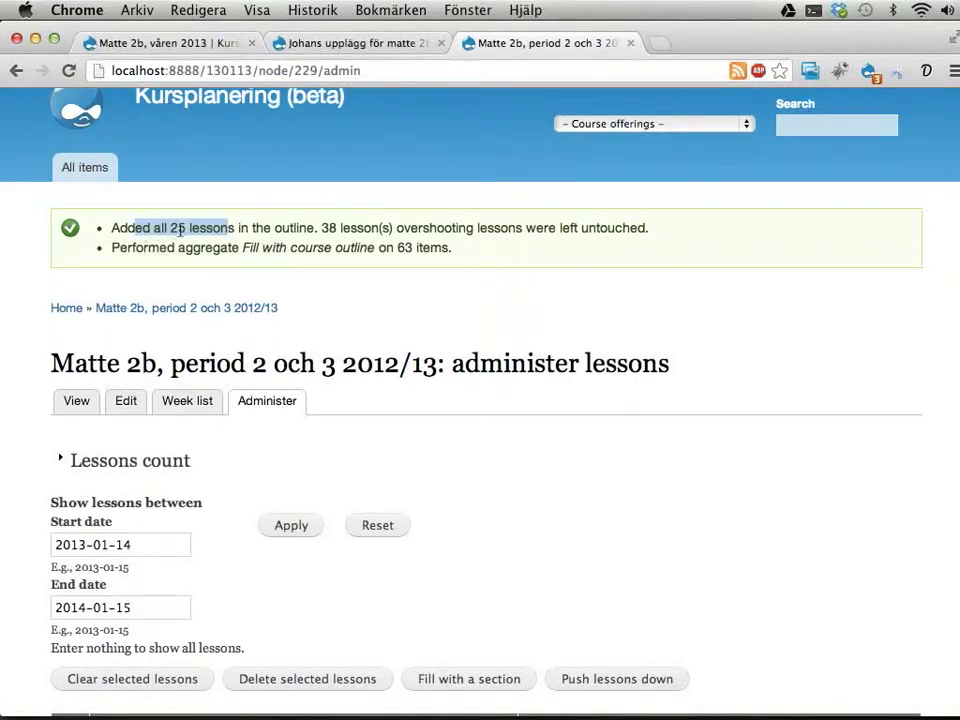
pyautogui.moveTo(321, 228); pyautogui.dragTo(395, 231)
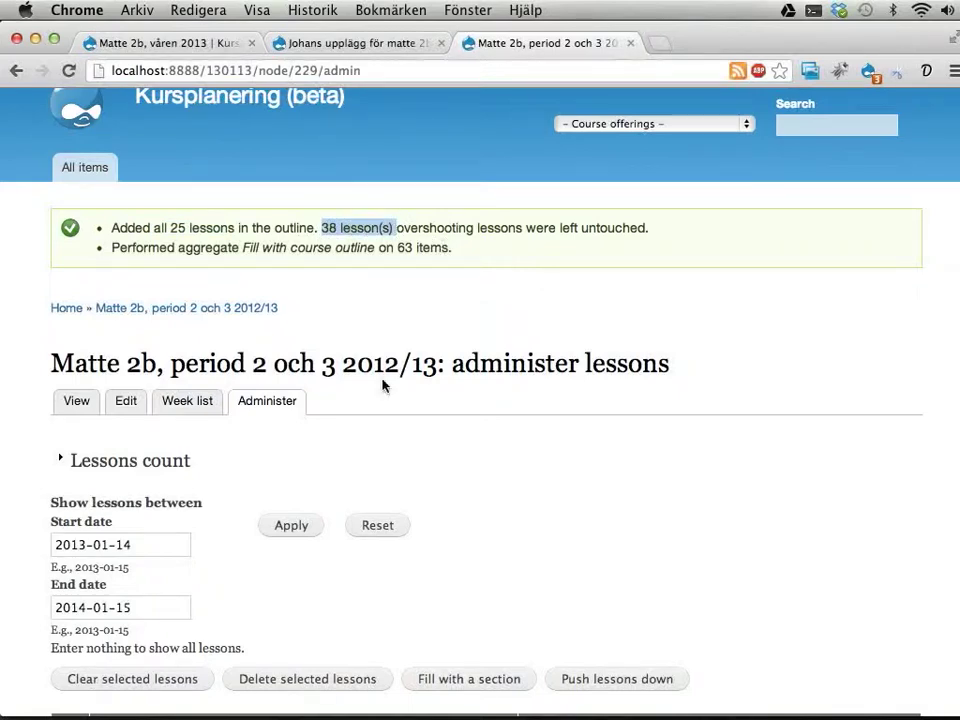
pyautogui.scroll(-8, 443, 408)
pyautogui.scroll(-1, 443, 412)
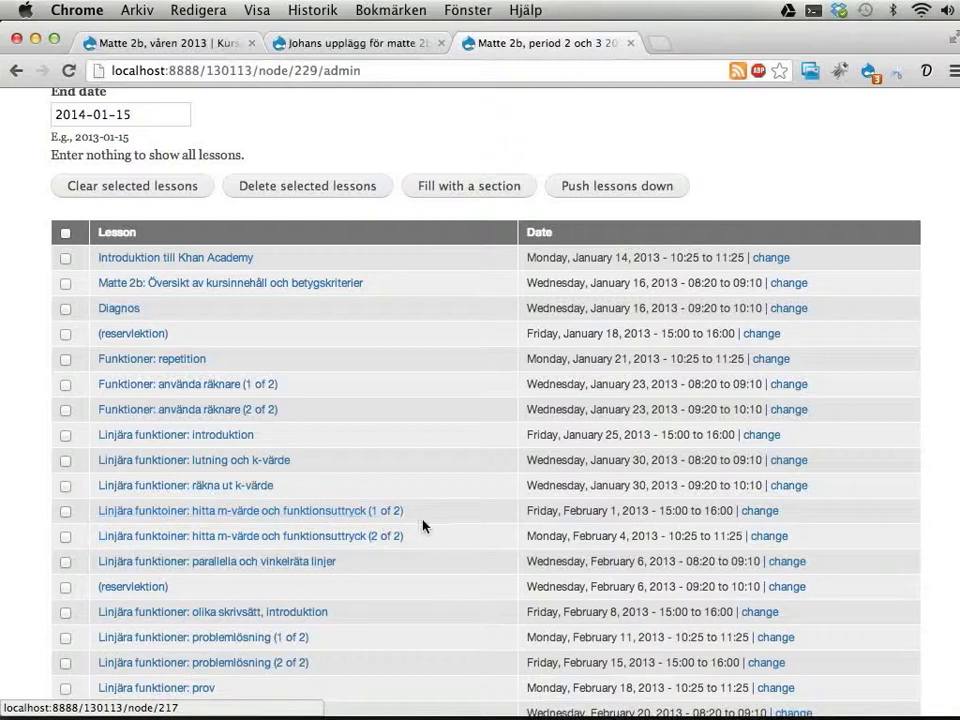
pyautogui.scroll(-4, 422, 525)
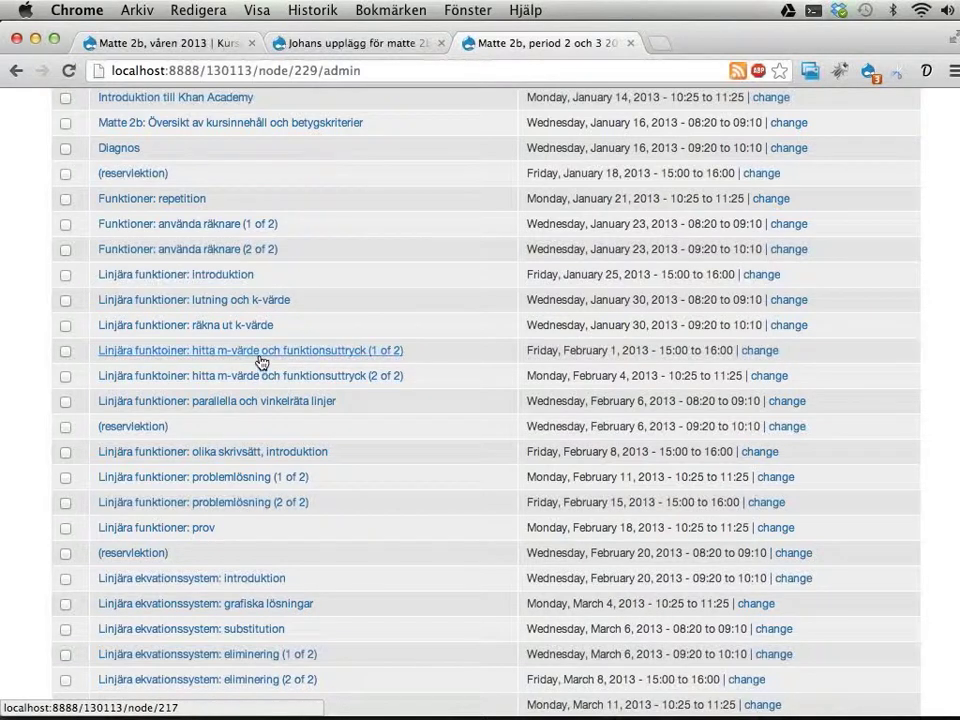
pyautogui.moveTo(567, 299); pyautogui.dragTo(590, 322)
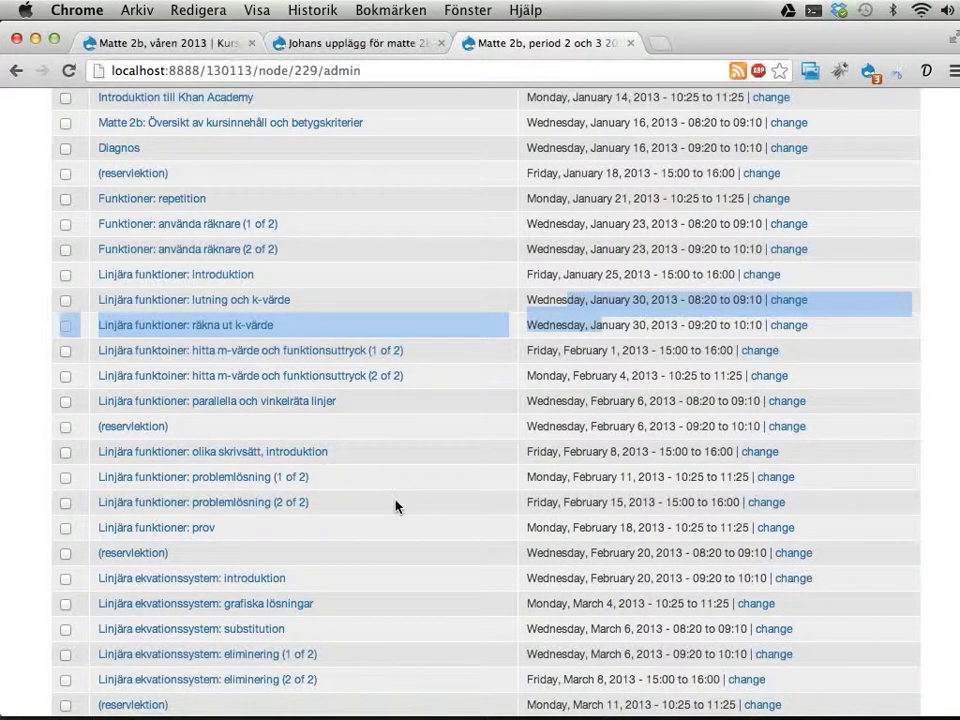
pyautogui.scroll(-5, 396, 506)
pyautogui.scroll(2, 396, 506)
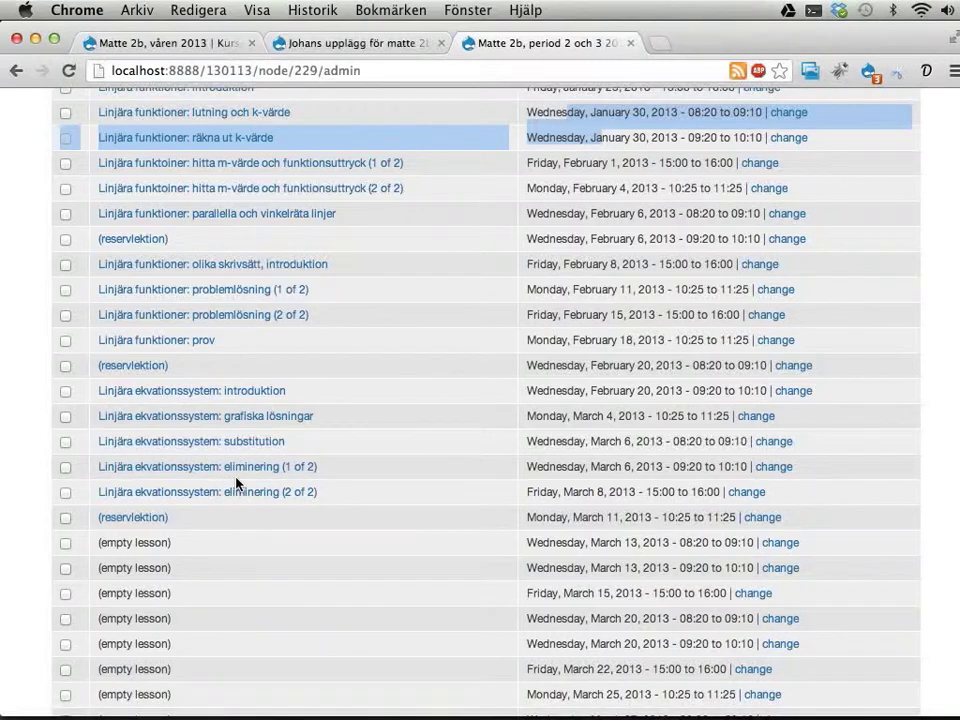
pyautogui.scroll(5, 360, 257)
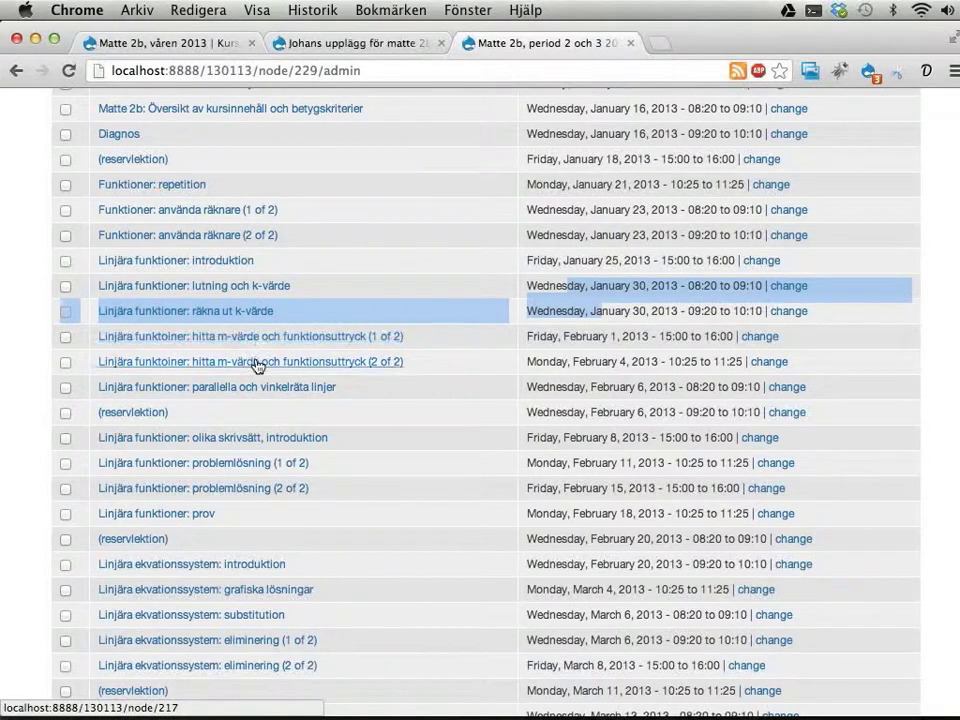
# Compare the section list and sizes of the matte 2b course outline with the filled lessons of the period 2 och 3 offering
pyautogui.click(365, 45)
pyautogui.scroll(3, 221, 242)
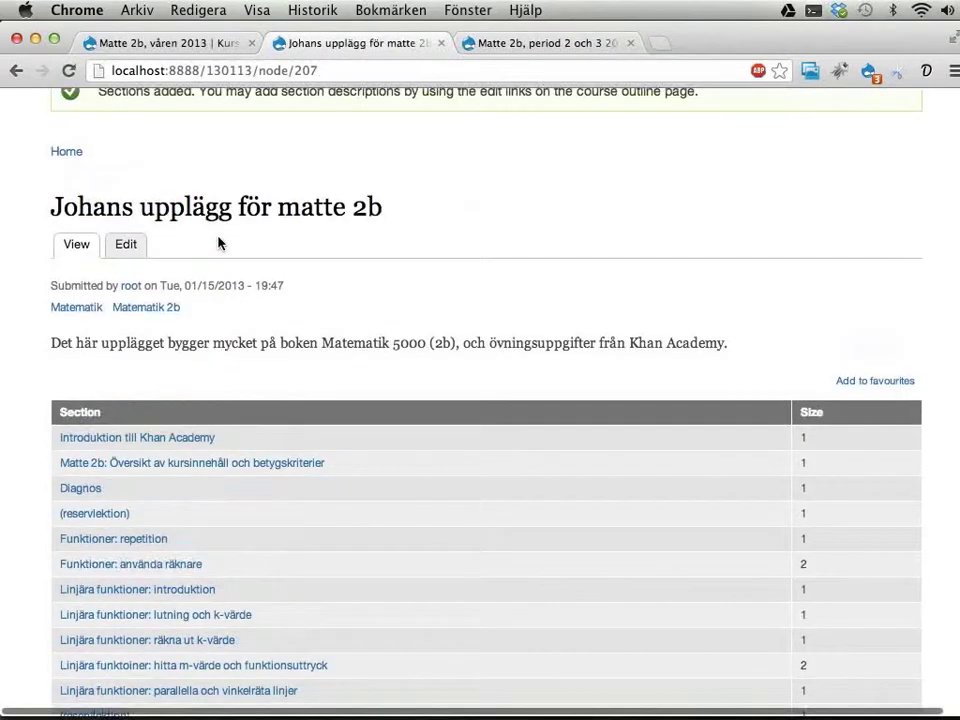
pyautogui.scroll(-1, 221, 242)
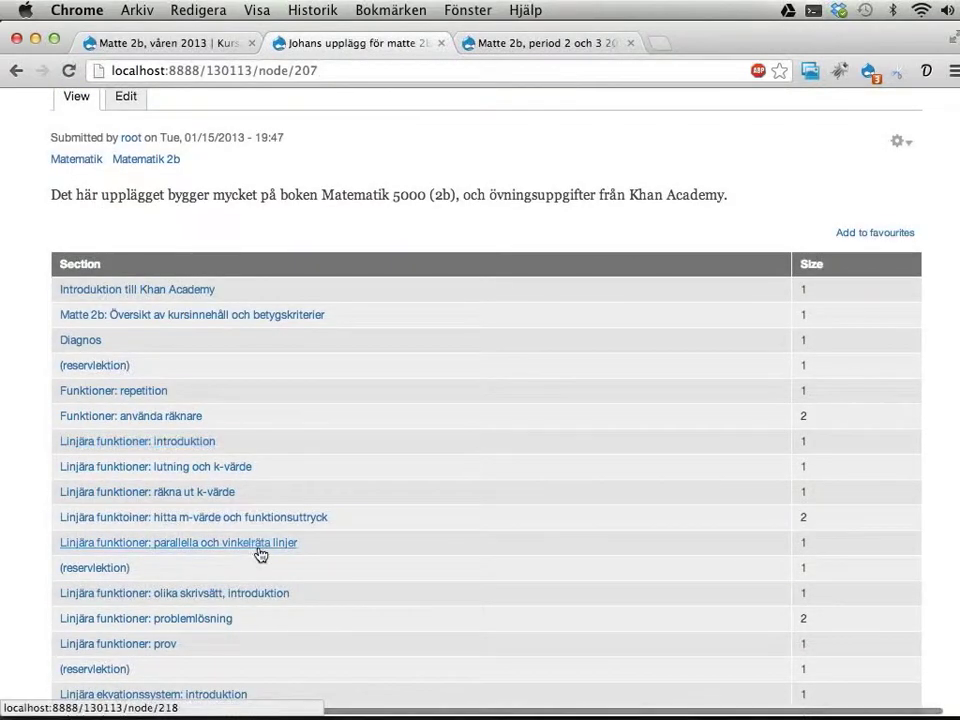
pyautogui.scroll(-3, 259, 554)
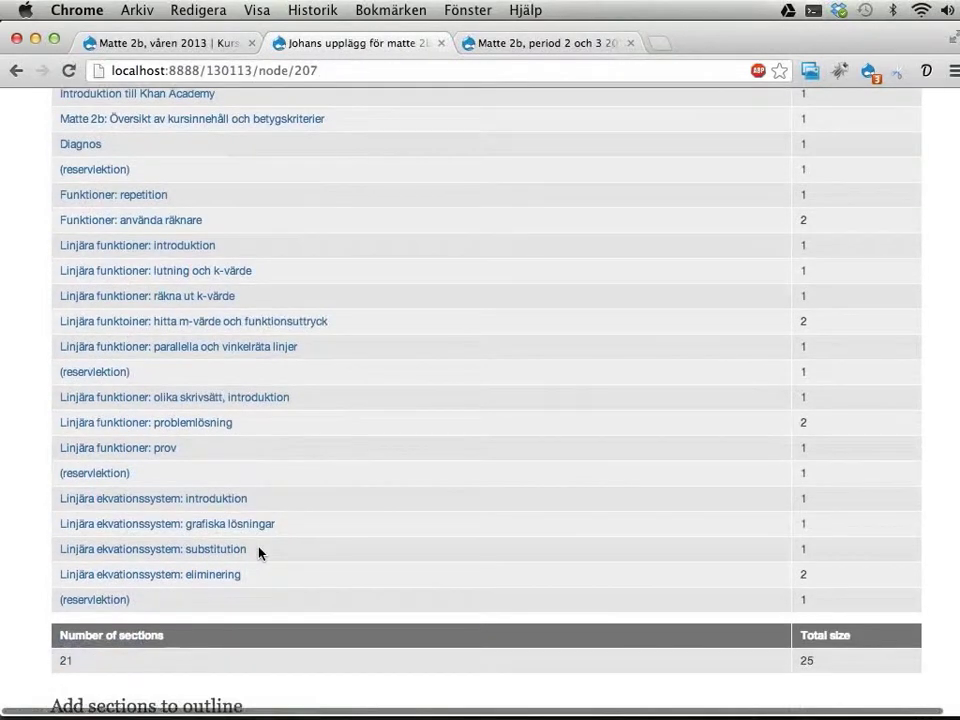
pyautogui.scroll(3, 259, 553)
pyautogui.scroll(1, 259, 553)
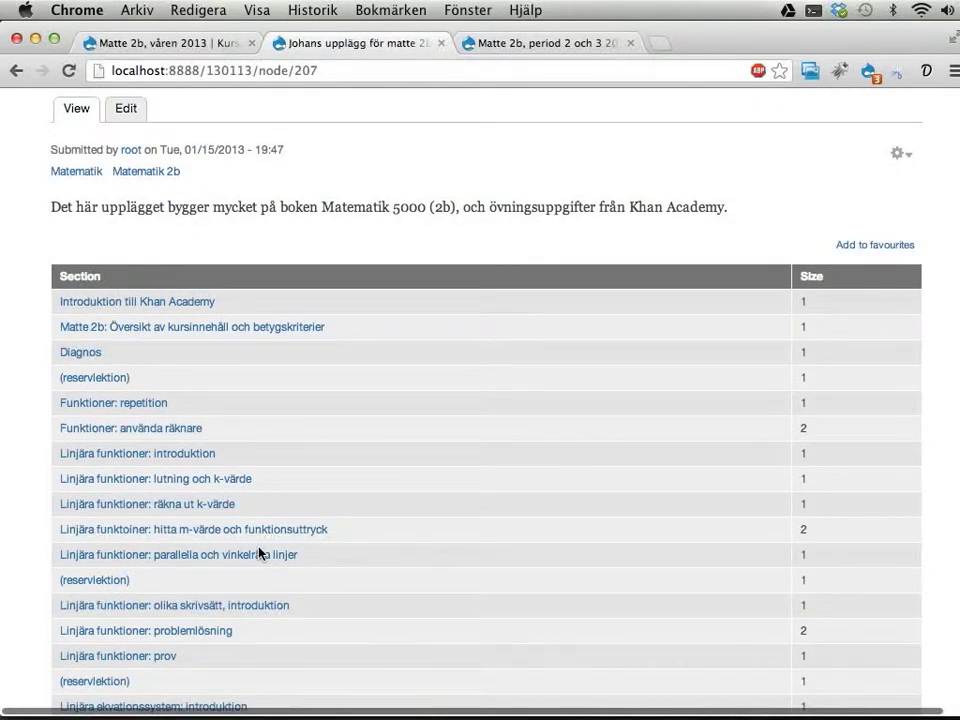
pyautogui.click(533, 42)
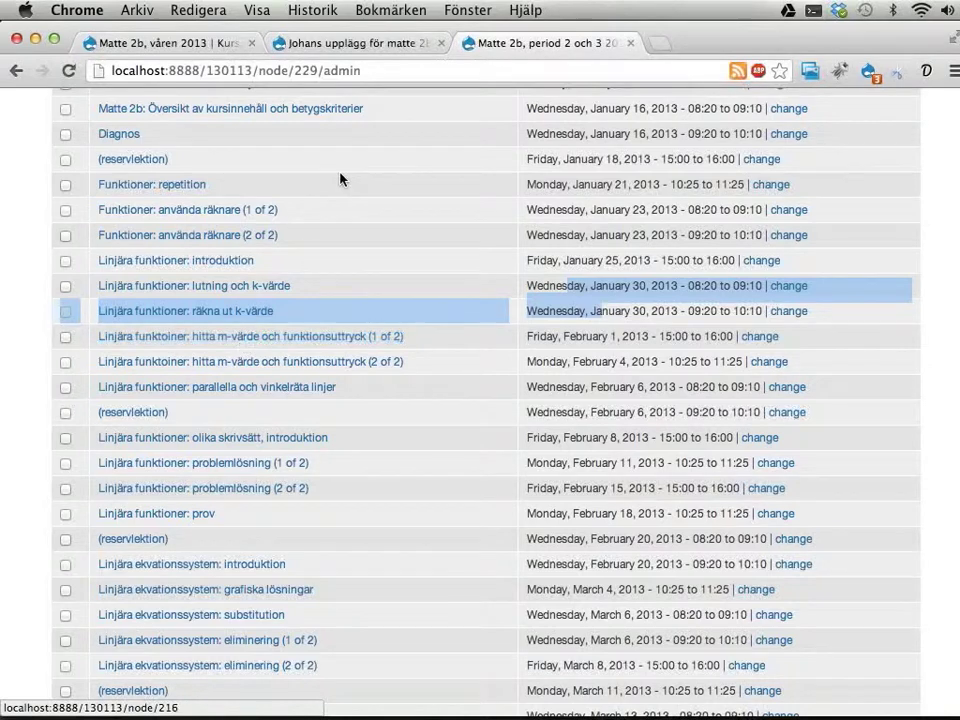
pyautogui.click(352, 46)
pyautogui.scroll(-5, 276, 397)
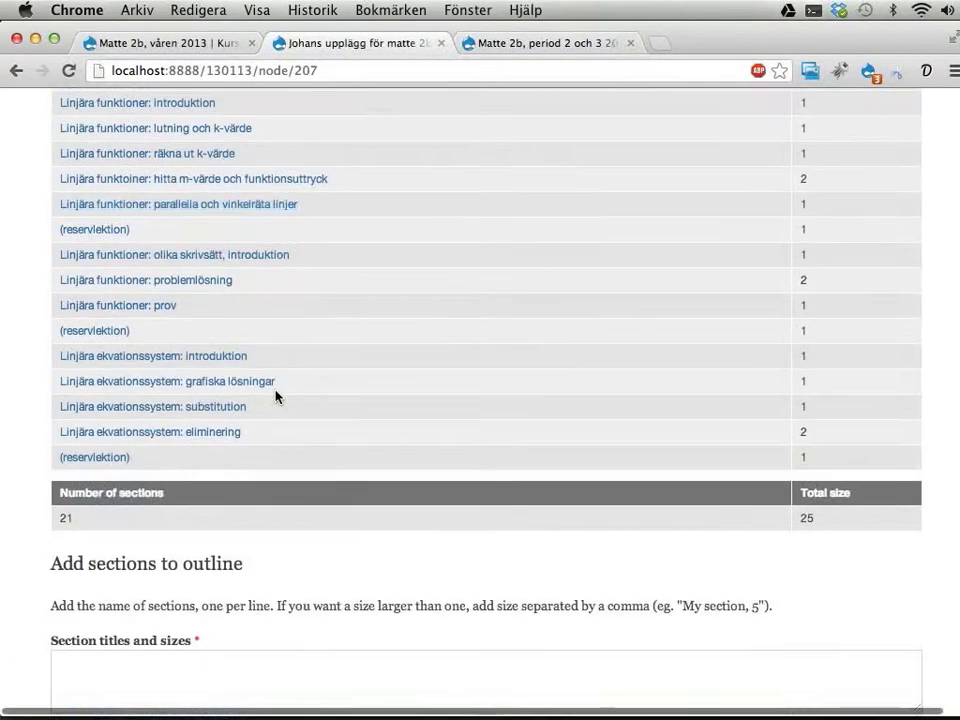
pyautogui.scroll(-2, 276, 397)
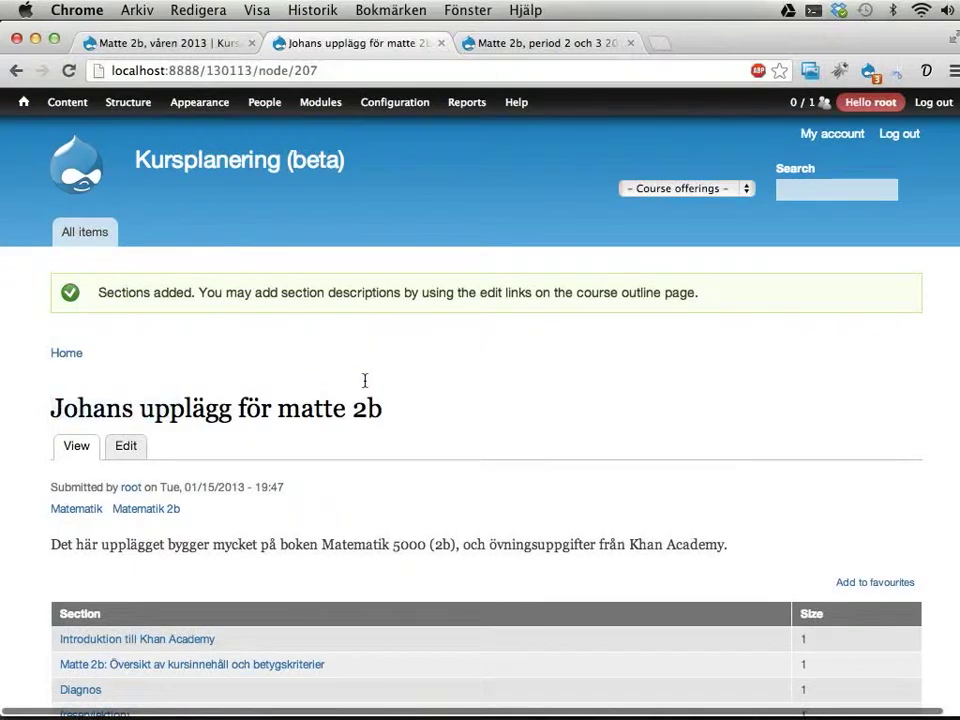
# Examine the title, number of sections and total size of the matte 2b course outline
pyautogui.tripleClick(405, 405)
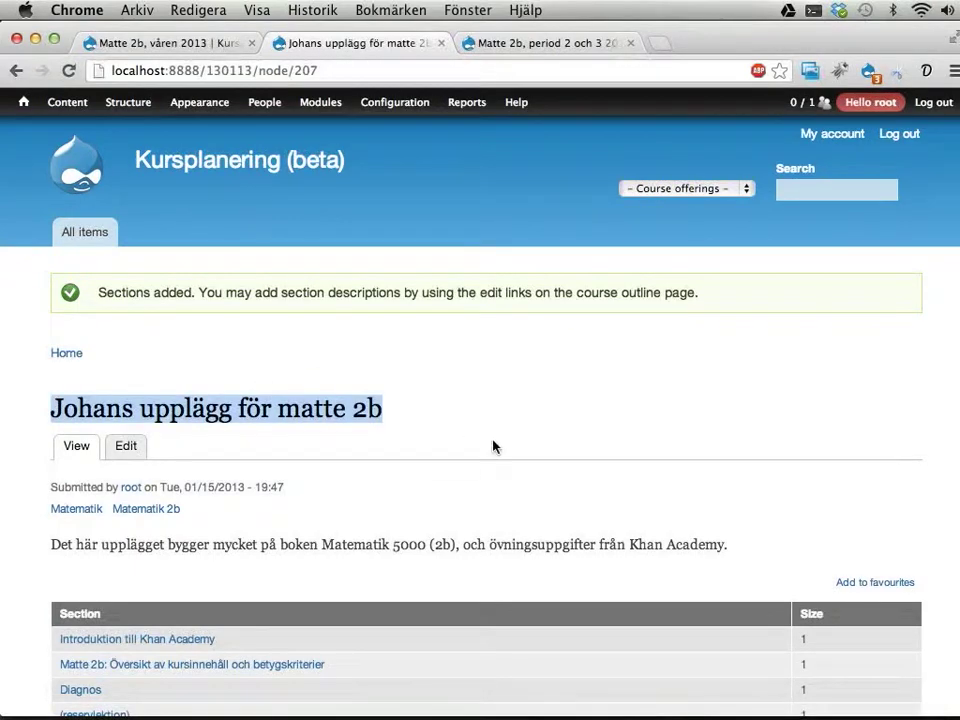
pyautogui.scroll(-10, 493, 446)
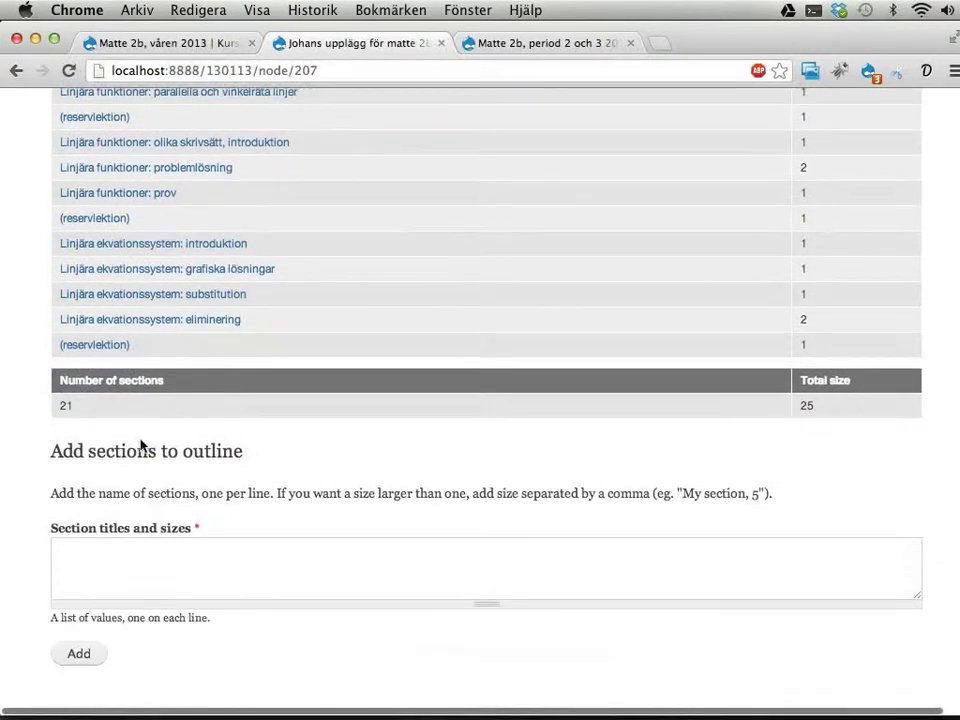
pyautogui.doubleClick(65, 405)
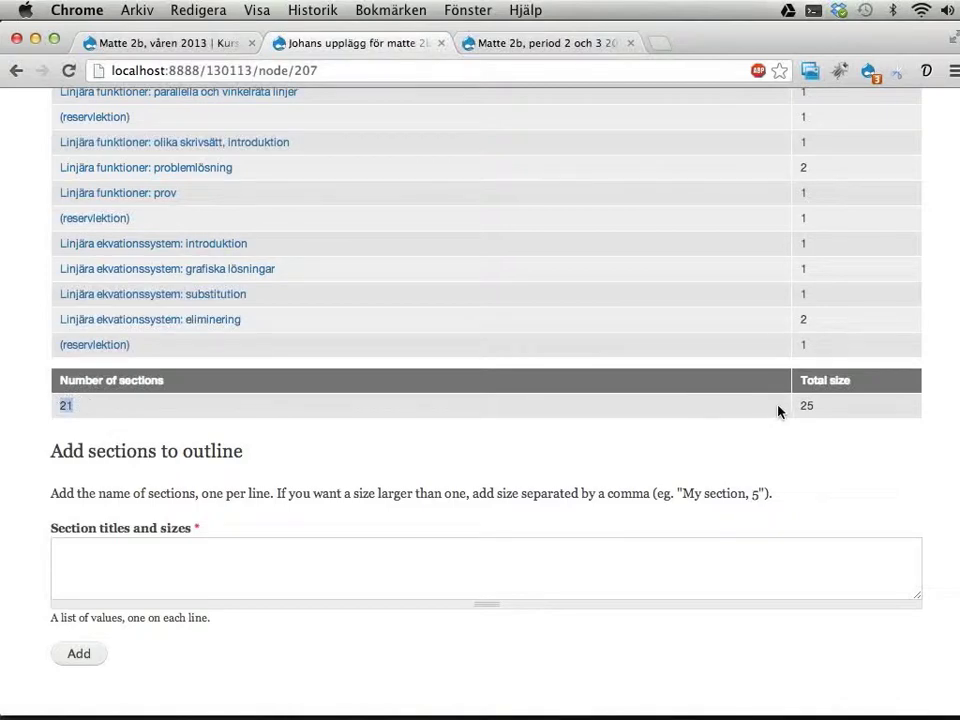
pyautogui.doubleClick(807, 406)
pyautogui.scroll(5, 885, 447)
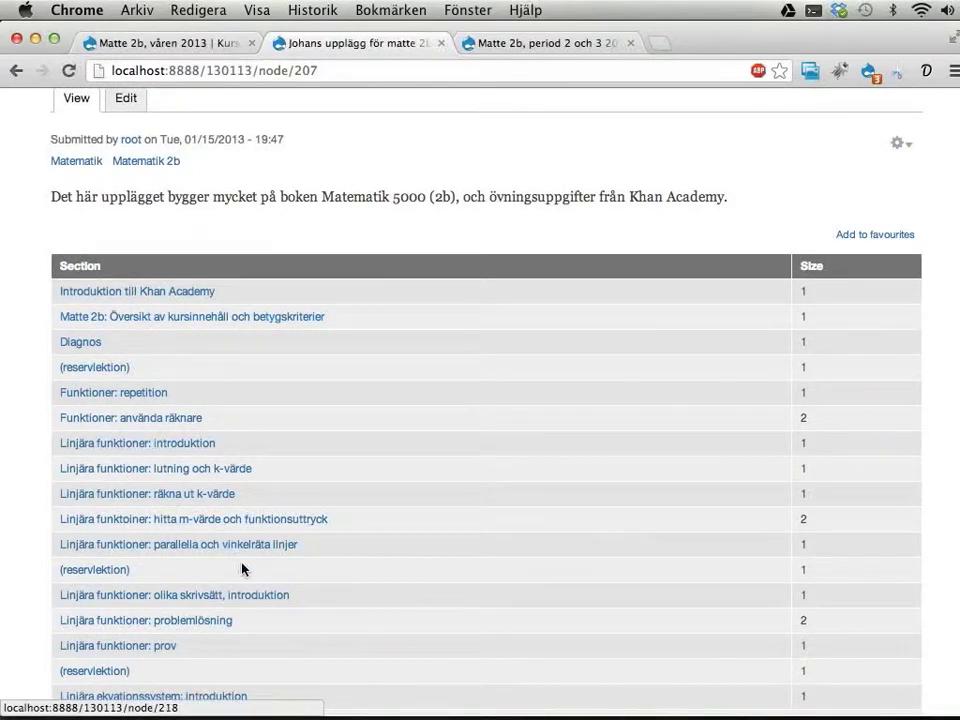
# Open the matte 2b course outline for editing and review its section rows and sizes
pyautogui.scroll(3, 242, 568)
pyautogui.click(130, 279)
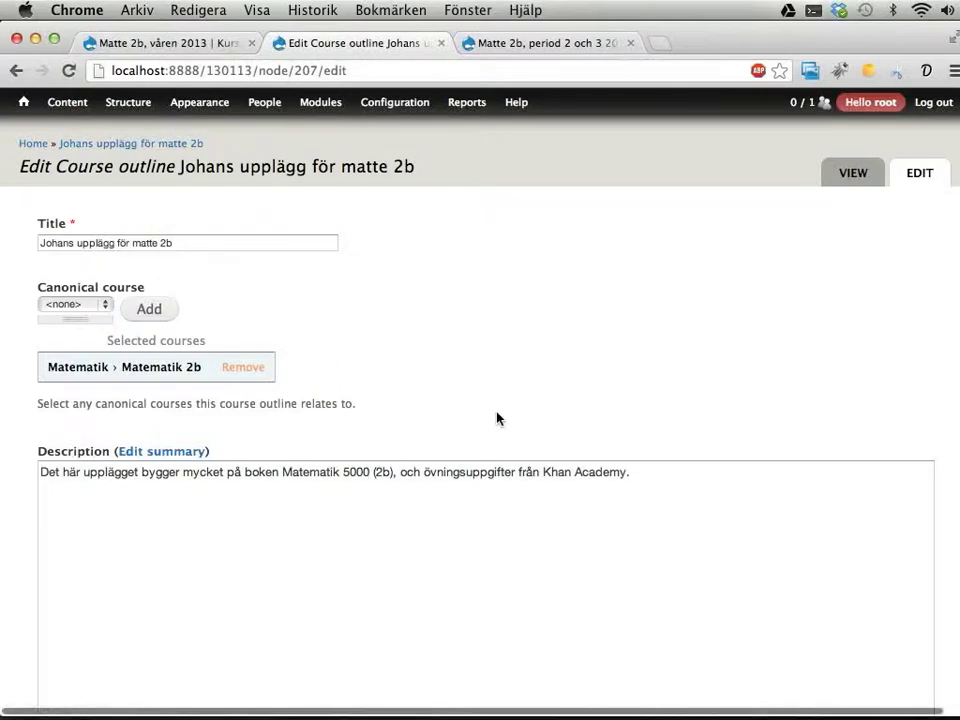
pyautogui.scroll(-5, 497, 418)
pyautogui.scroll(-10, 497, 415)
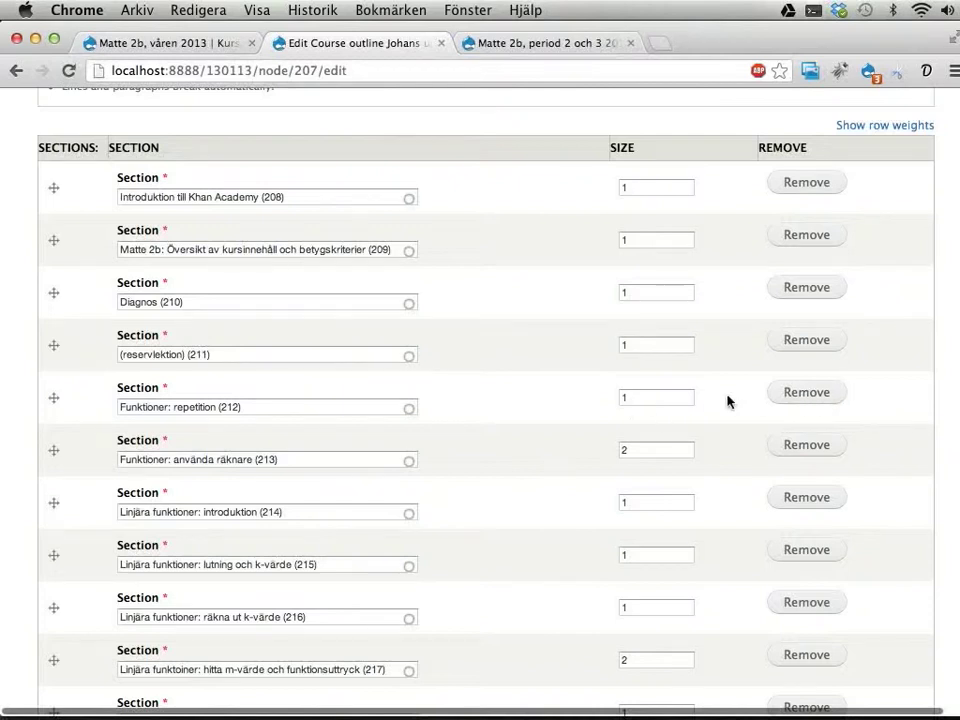
# Try to replace the (reservlektion) section after Diagnos by searching for "kha", and return to the outline's view without saving
pyautogui.tripleClick(306, 352)
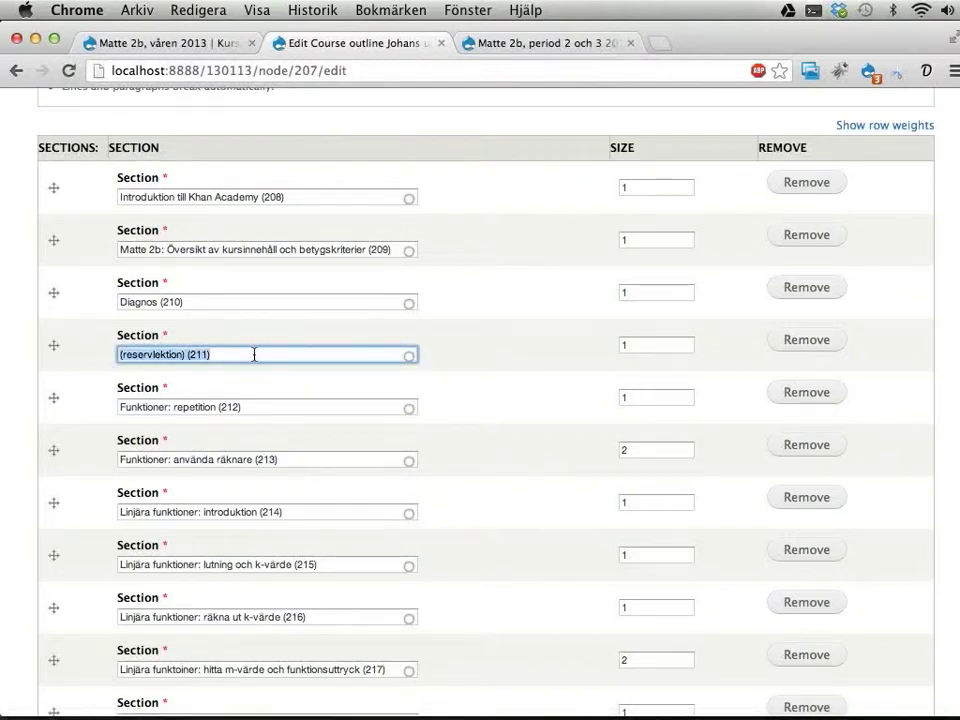
pyautogui.write('kha')
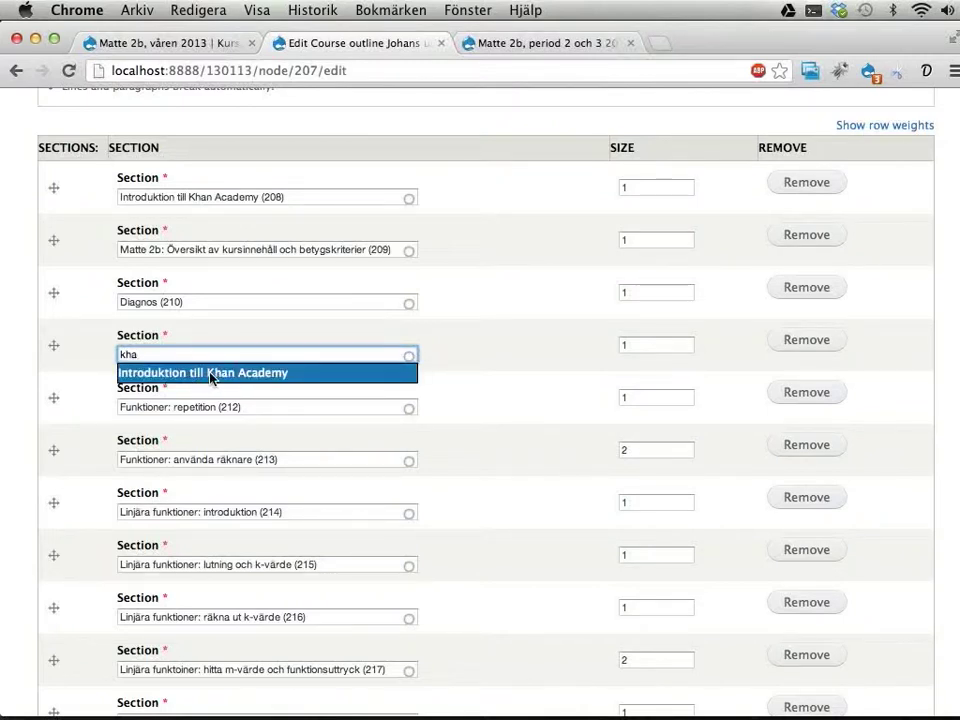
pyautogui.scroll(-10, 408, 405)
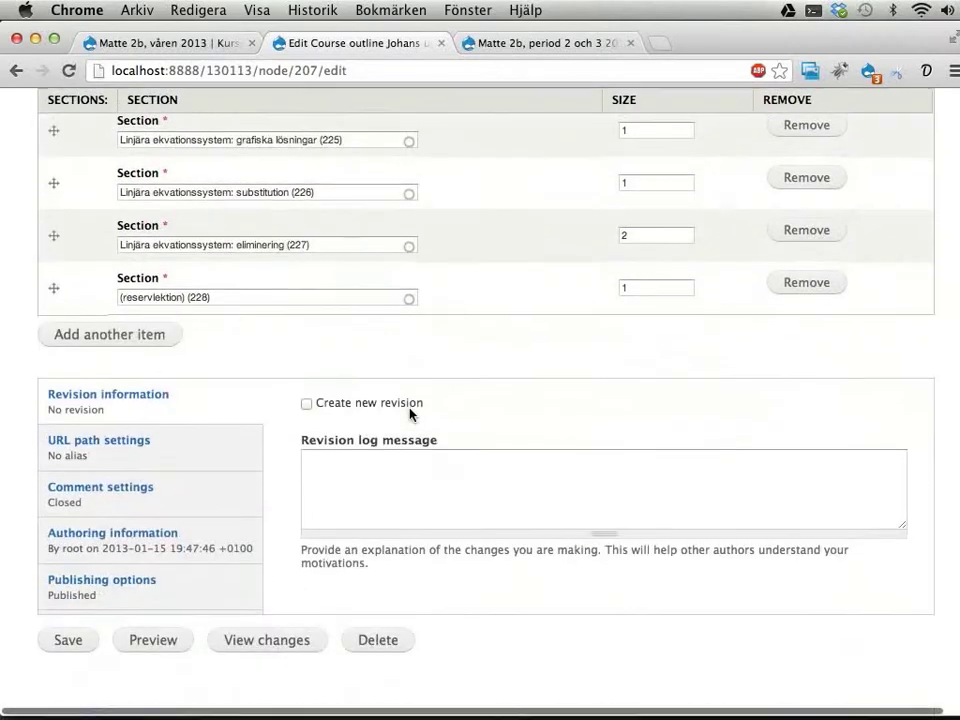
pyautogui.scroll(15, 388, 244)
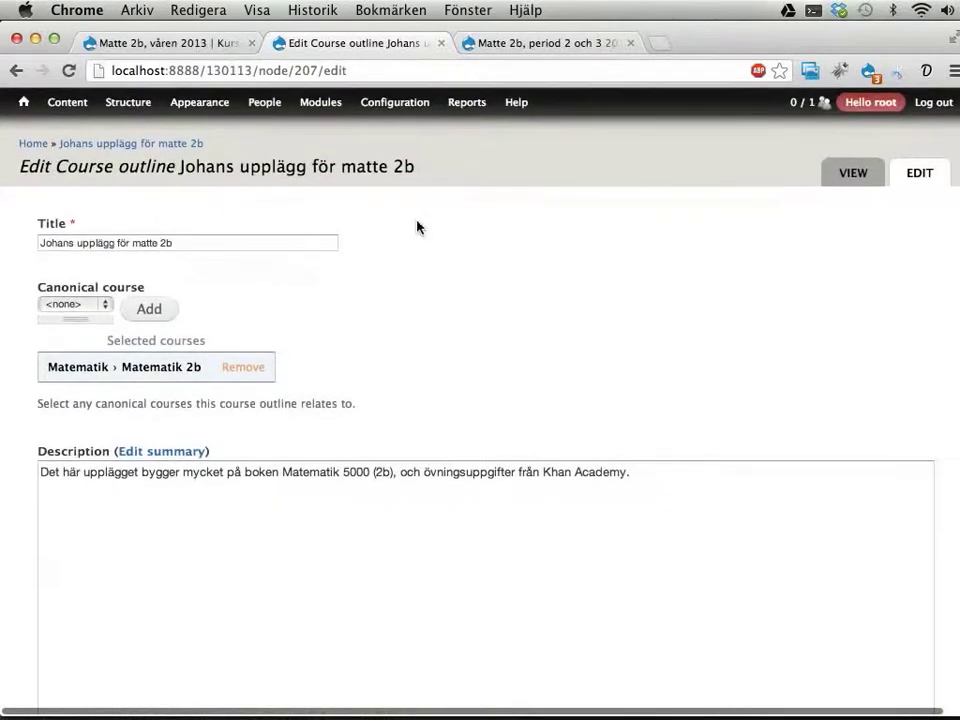
pyautogui.click(854, 175)
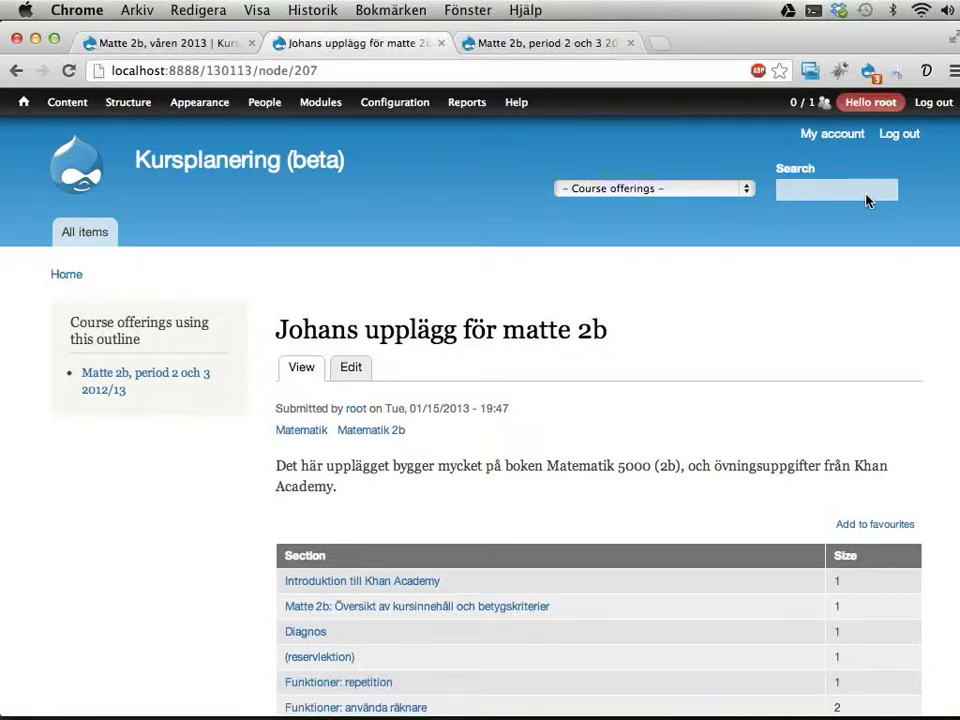
# Open kursplanering.se in a new browser tab and look through its list of course planner items
pyautogui.press('super+t')
pyautogui.write('kursplanering.se')
pyautogui.press('Return')
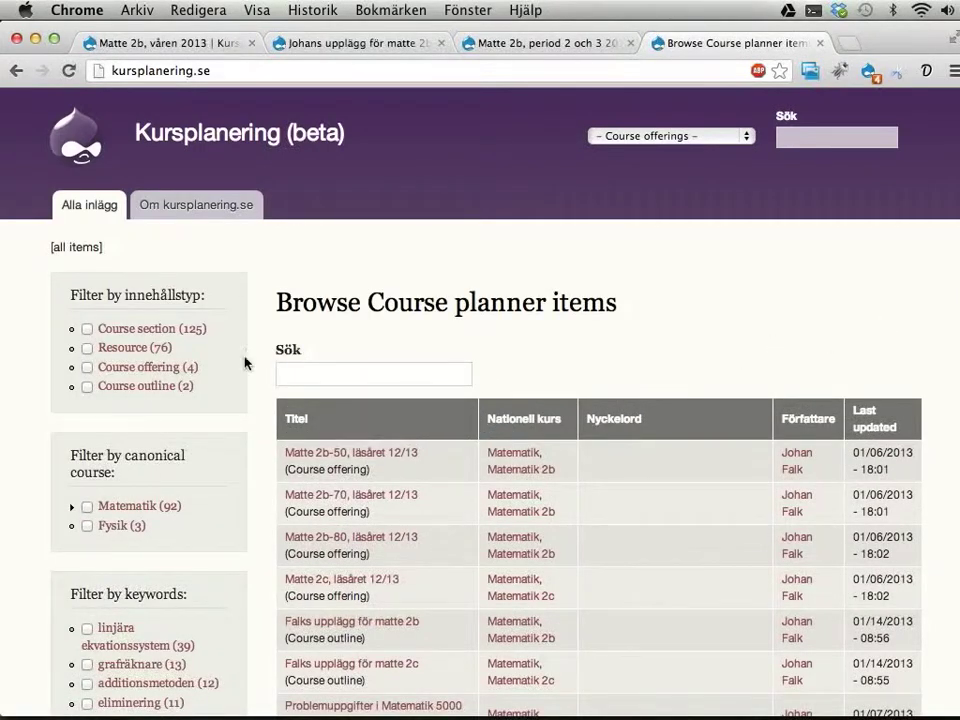
pyautogui.scroll(-5, 369, 381)
pyautogui.scroll(3, 372, 388)
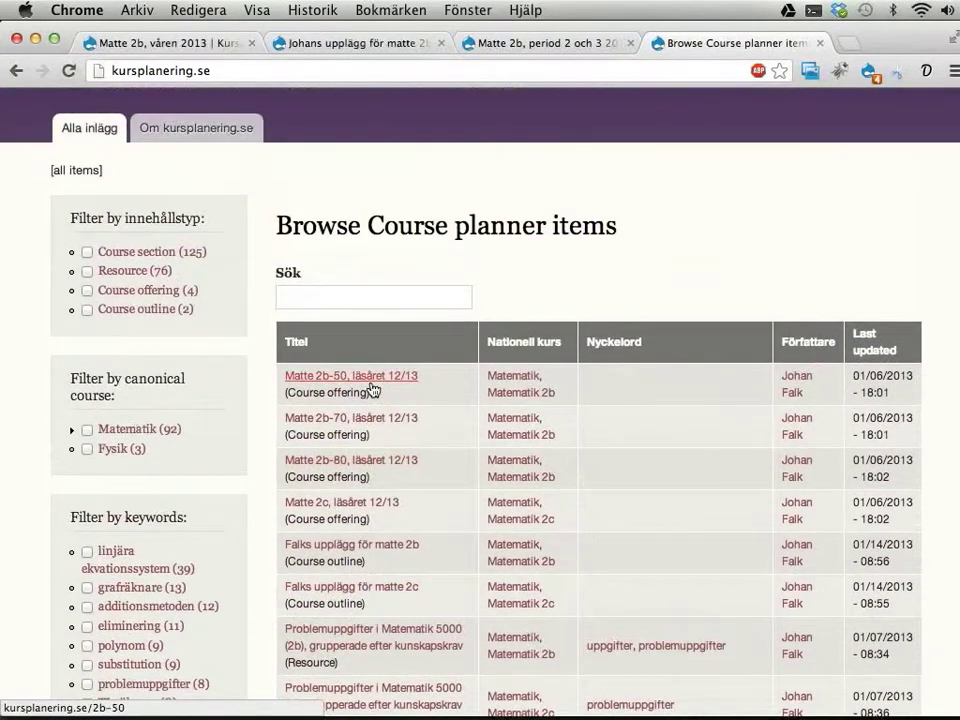